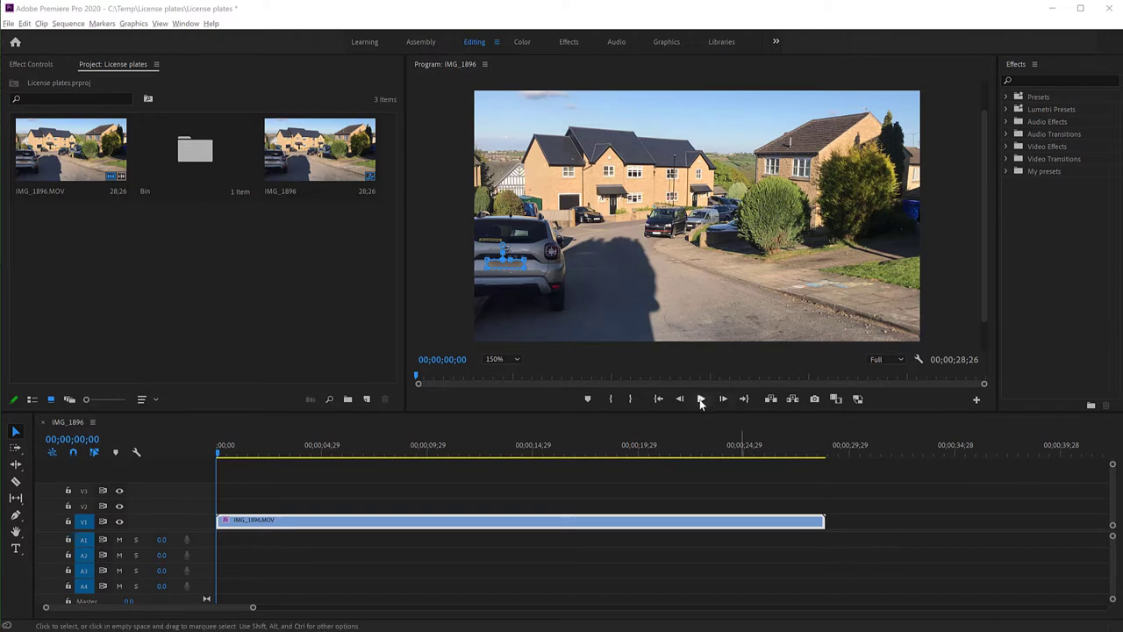
Step: Play the car clip from the start to review it, then return the playhead to the beginning
{"action": "left_click", "coordinate": [701, 398]}
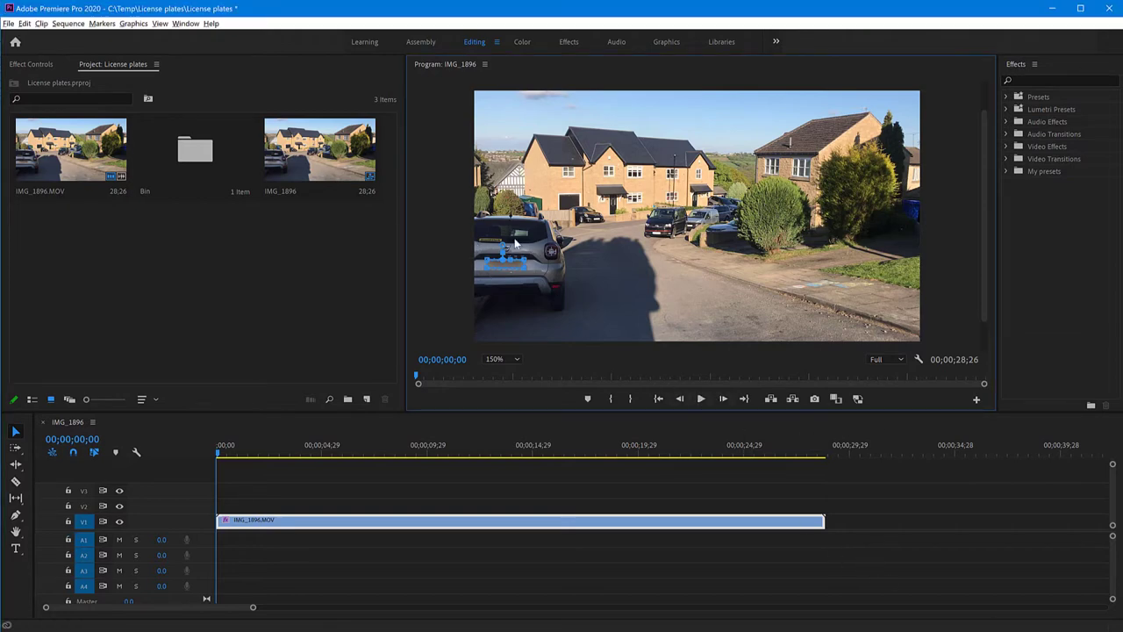
{"action": "left_click", "coordinate": [698, 399]}
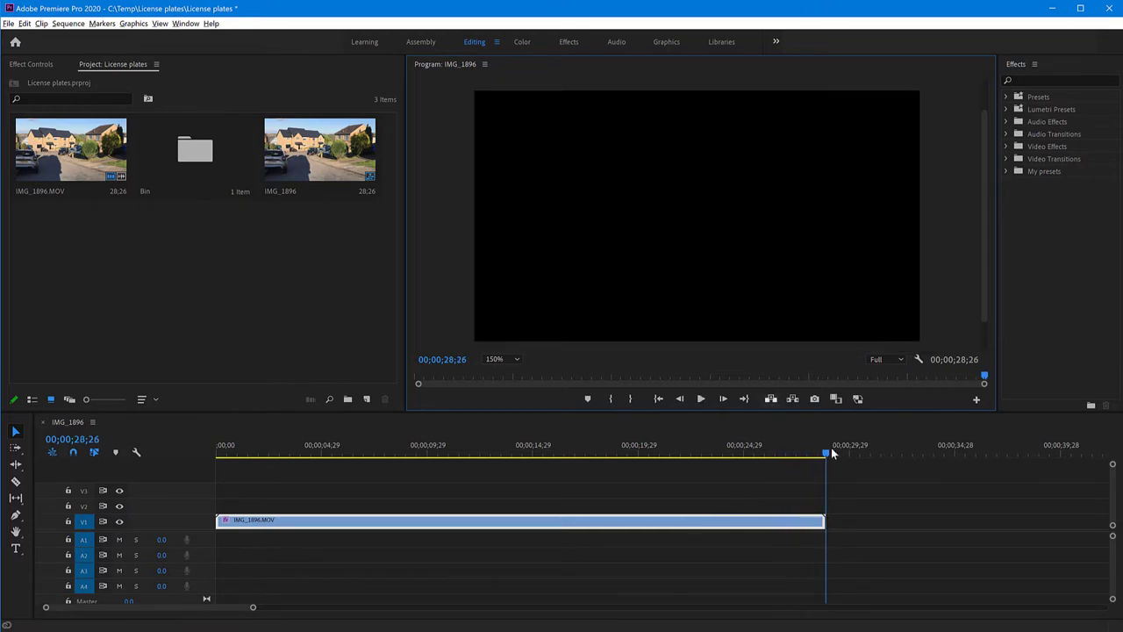
{"action": "left_click_drag", "start_coordinate": [829, 451], "coordinate": [213, 452]}
{"action": "left_click", "coordinate": [322, 289]}
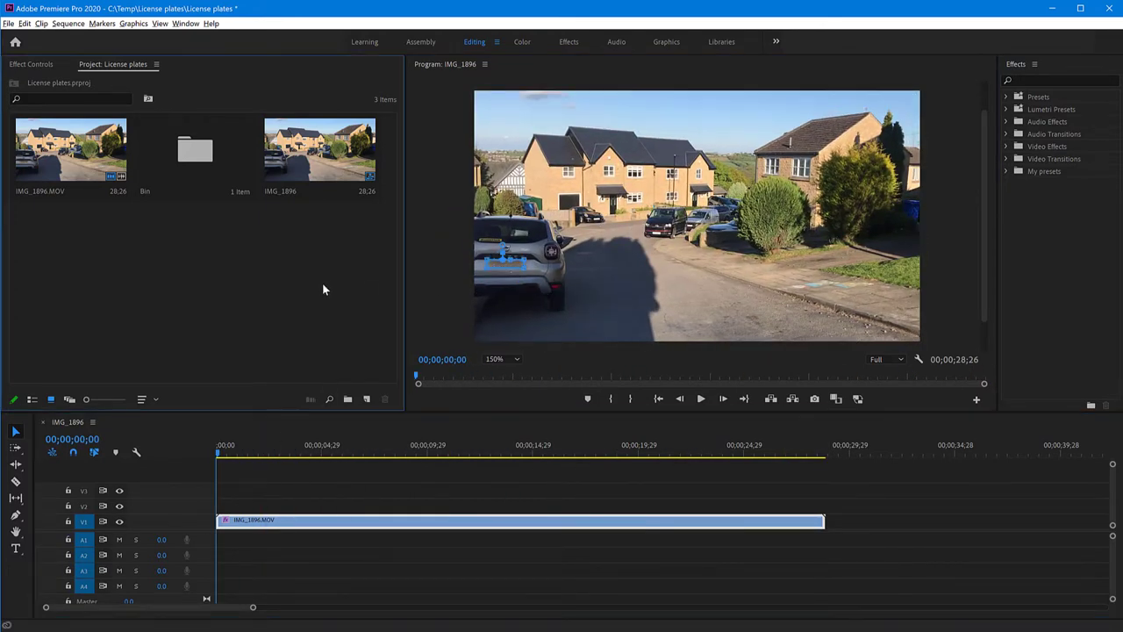
{"action": "left_click", "coordinate": [541, 281]}
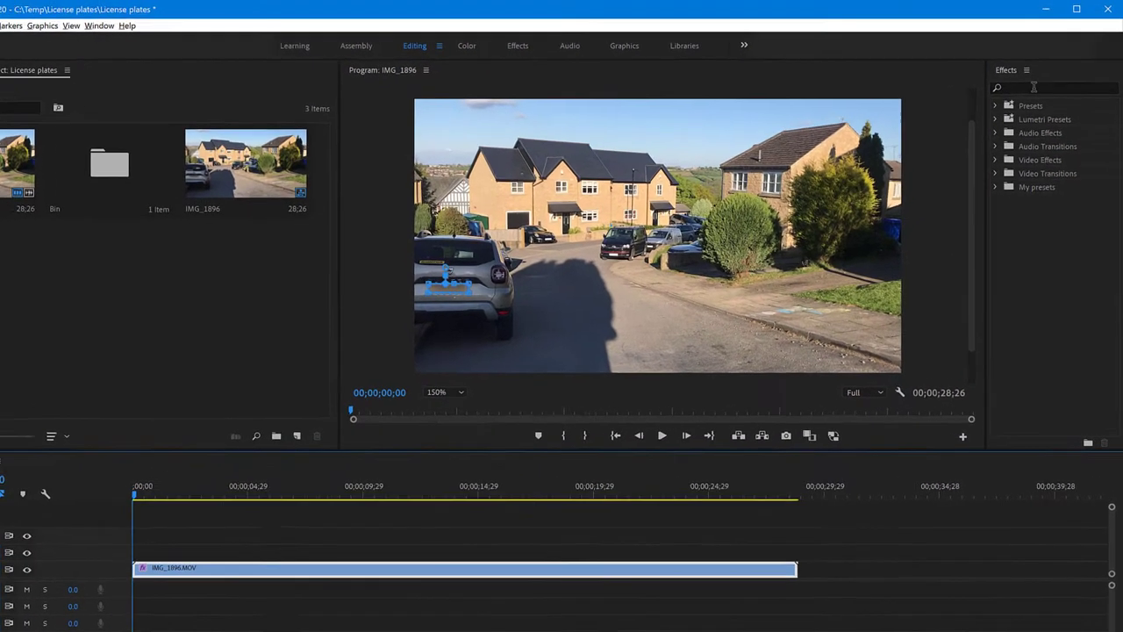
Step: Search the Effects panel for 'blur' and drag Gaussian Blur onto the V1 car clip
{"action": "left_click", "coordinate": [1041, 80]}
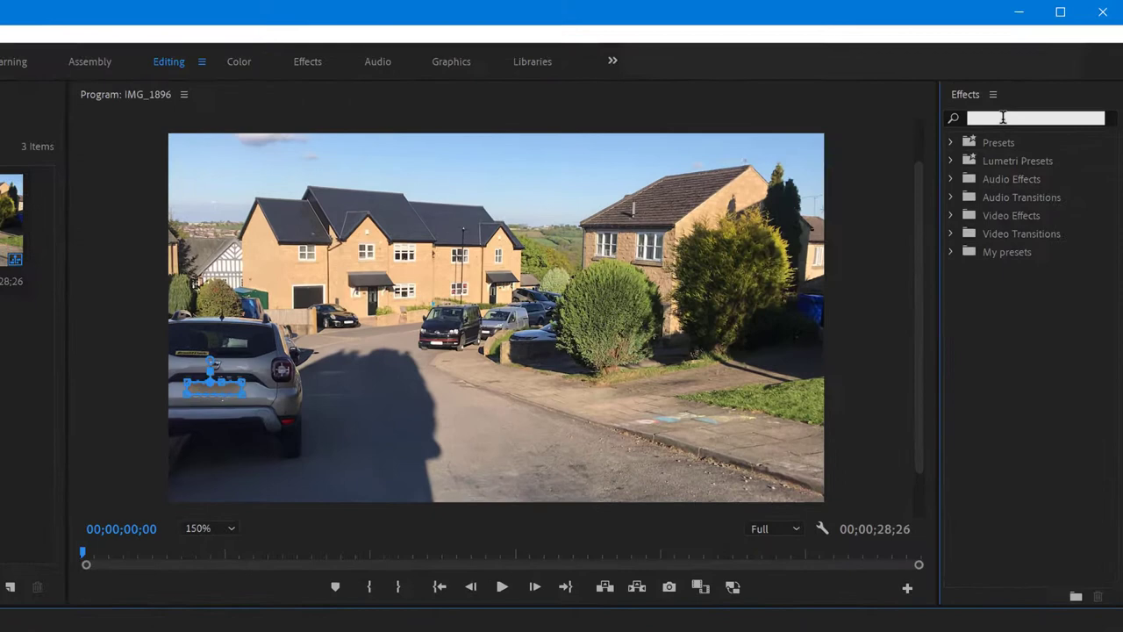
{"action": "type", "text": "blue"}
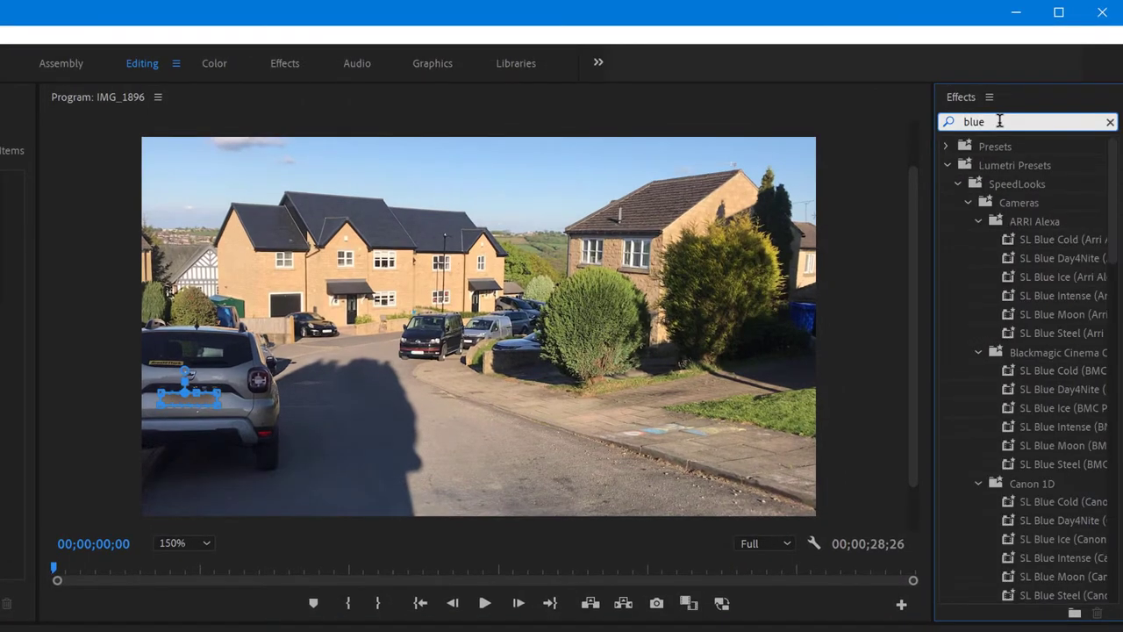
{"action": "key", "text": "BackSpace"}
{"action": "type", "text": "r"}
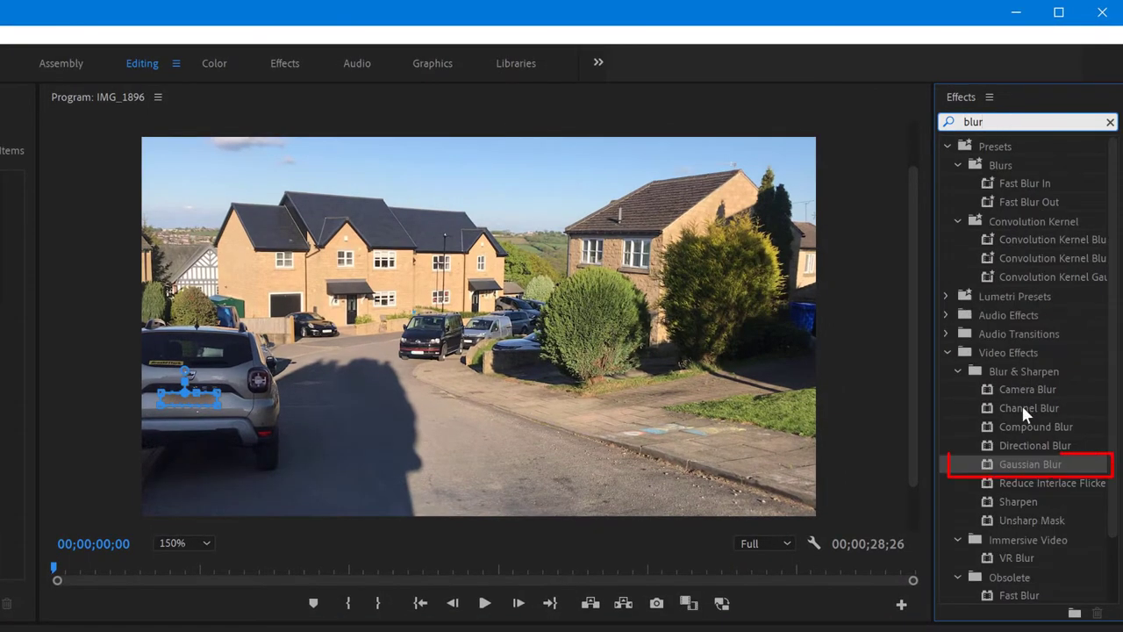
{"action": "left_click", "coordinate": [1011, 471]}
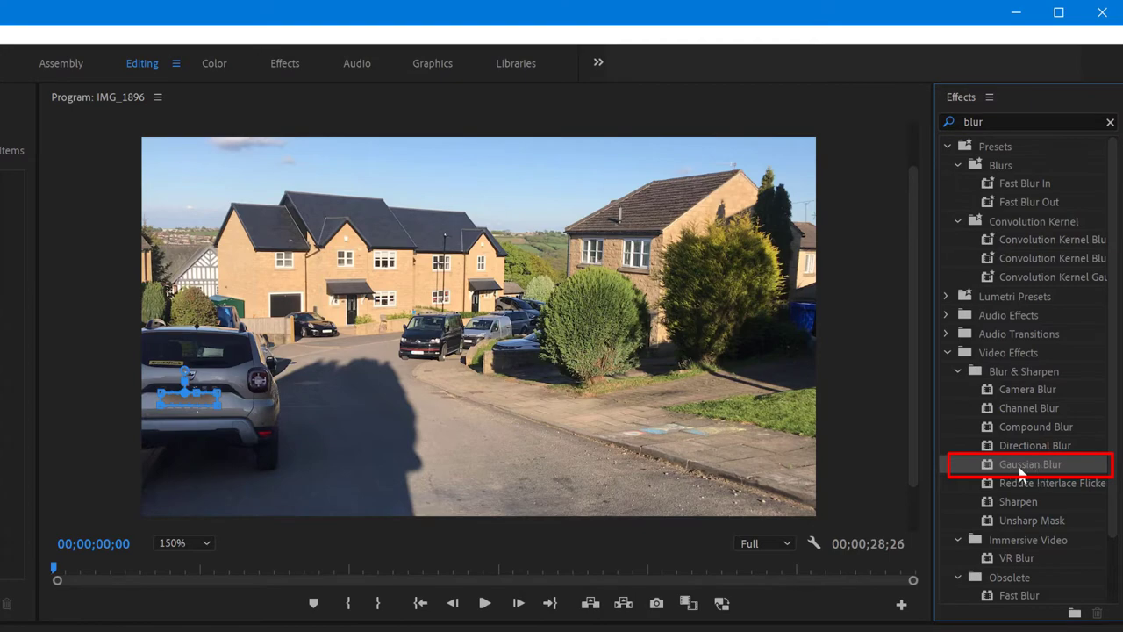
{"action": "mouse_move", "coordinate": [1023, 471]}
{"action": "left_mouse_down"}
{"action": "mouse_move", "coordinate": [491, 631]}
{"action": "mouse_move", "coordinate": [239, 631]}
{"action": "mouse_move", "coordinate": [258, 631]}
{"action": "left_mouse_up"}
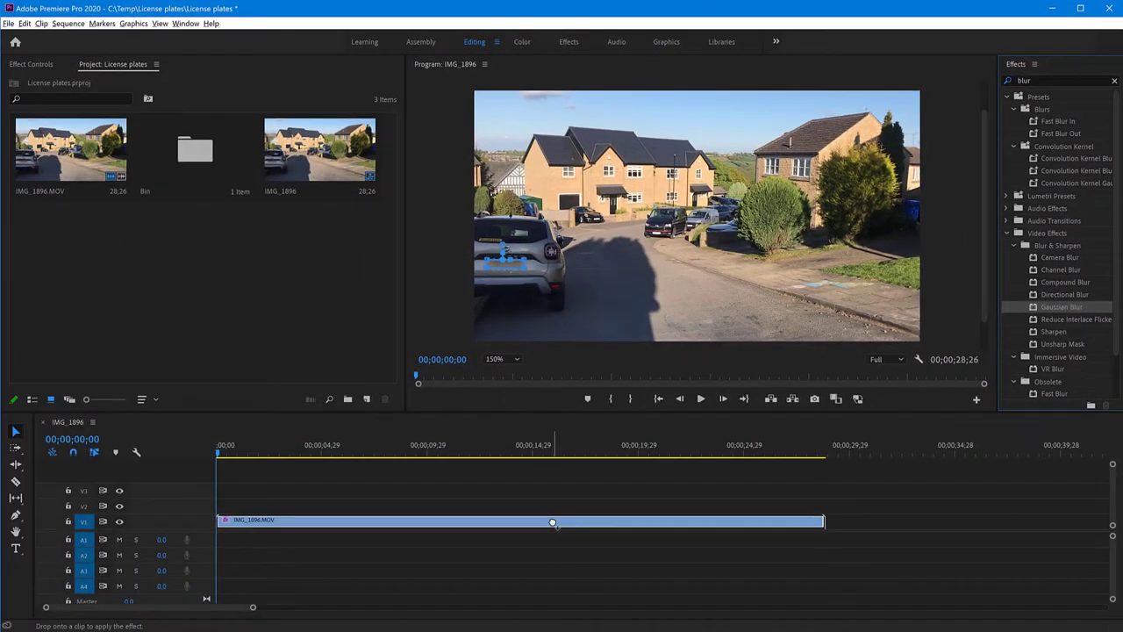
{"action": "left_click_drag", "start_coordinate": [552, 522], "coordinate": [552, 522]}
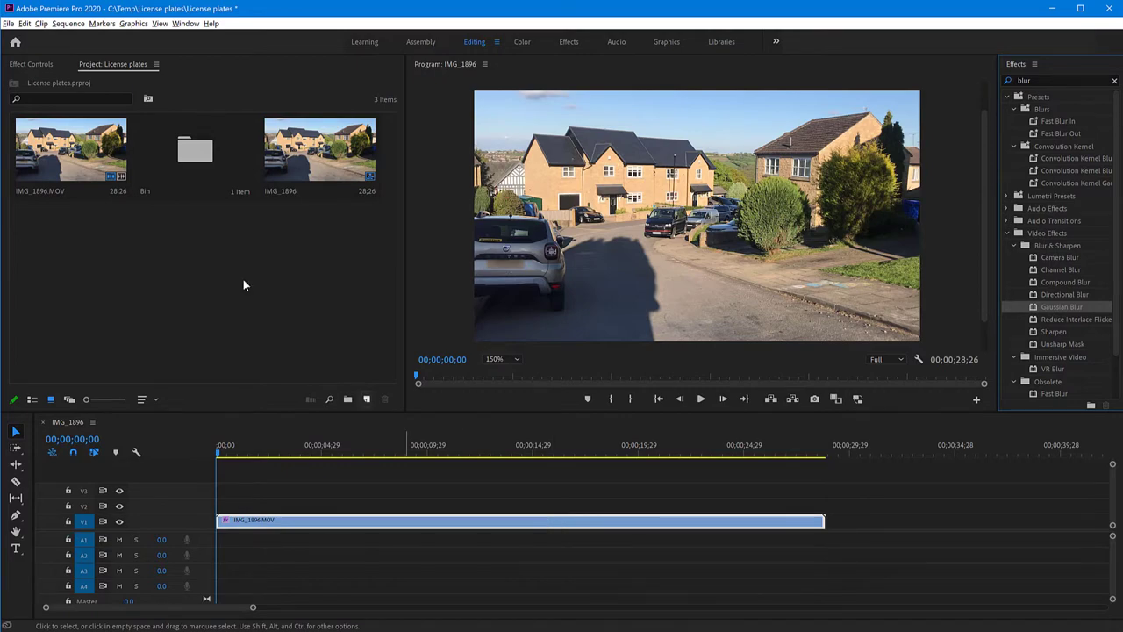
Step: Show Effect Controls, enlarge the panels, and scrub to about 00;00;08;24 where the second car's plate shows
{"action": "left_click", "coordinate": [31, 65]}
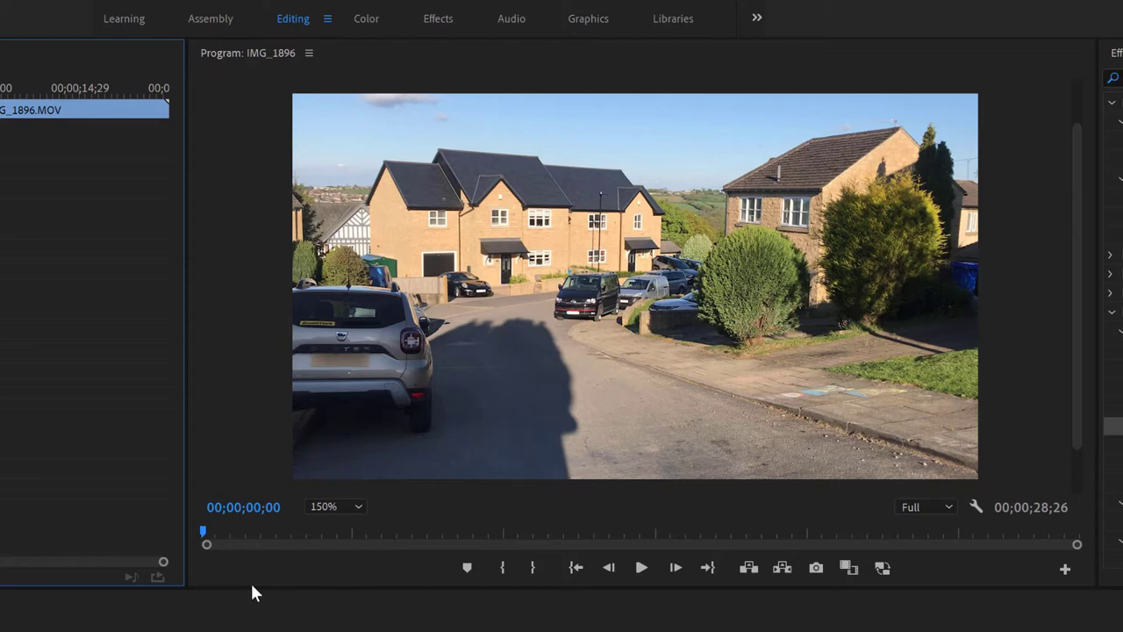
{"action": "left_click_drag", "start_coordinate": [252, 586], "coordinate": [251, 630]}
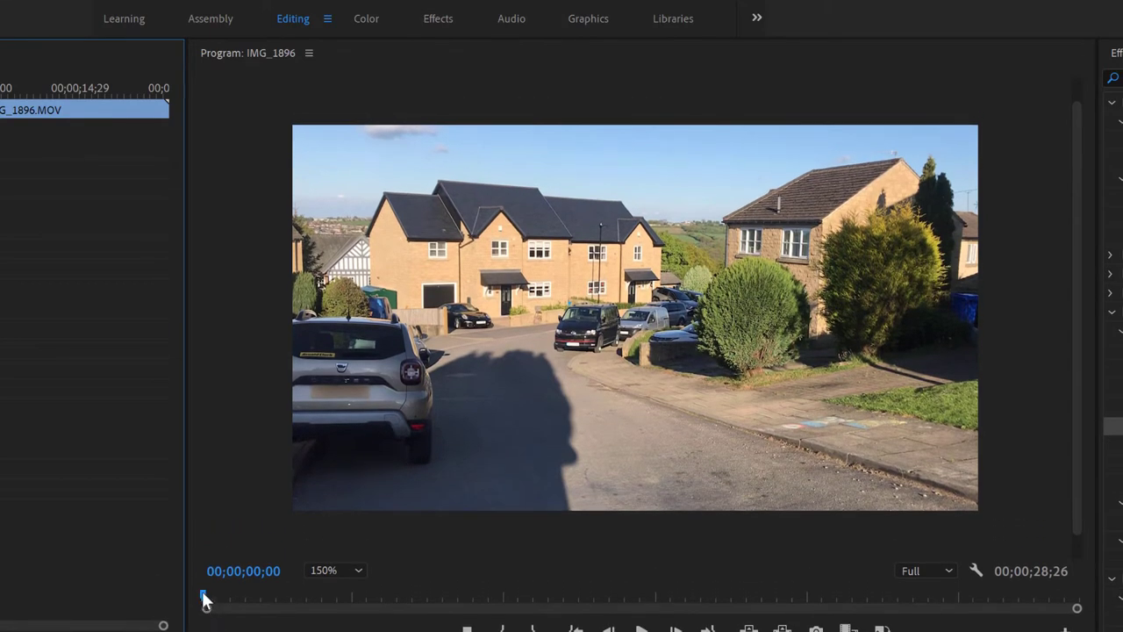
{"action": "left_click_drag", "start_coordinate": [203, 598], "coordinate": [468, 604]}
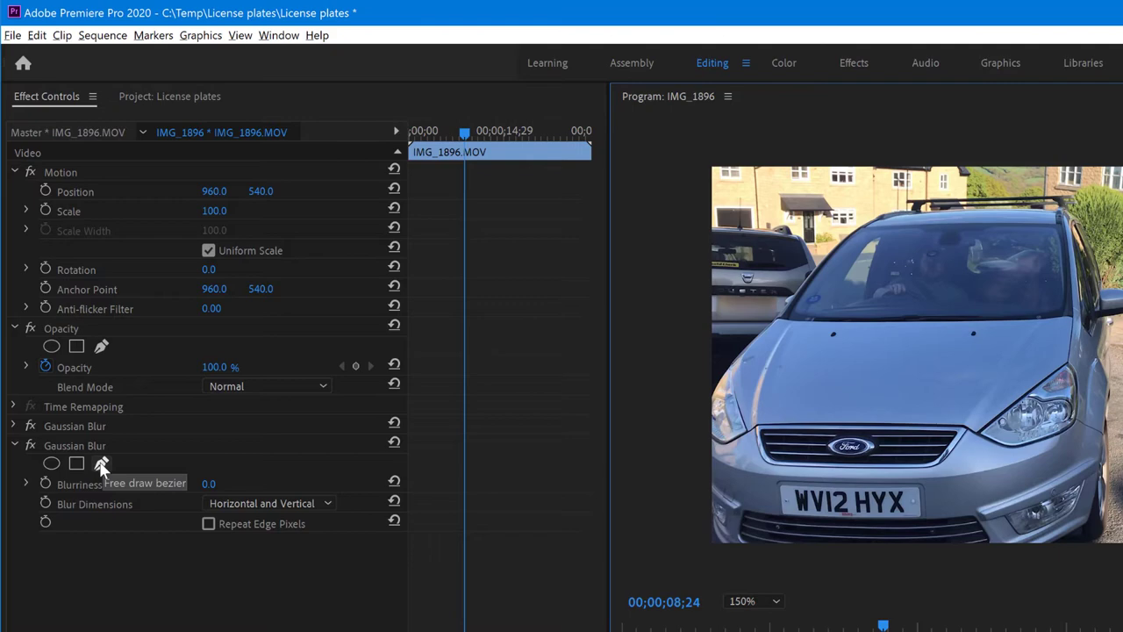
{"action": "left_click", "coordinate": [25, 484]}
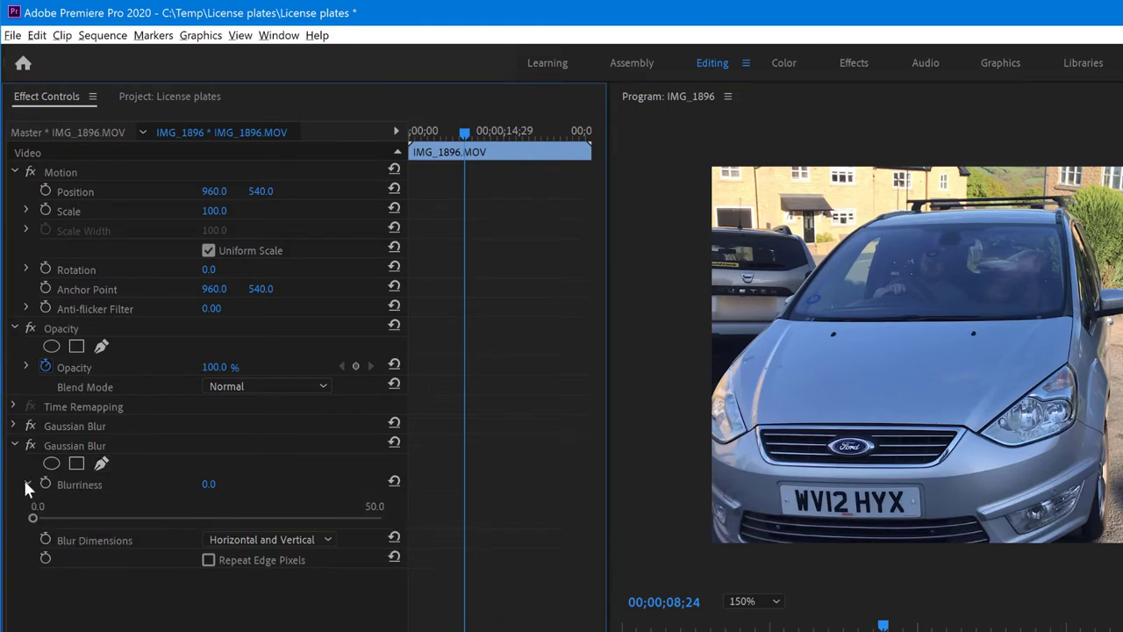
{"action": "left_click_drag", "start_coordinate": [33, 517], "coordinate": [394, 540]}
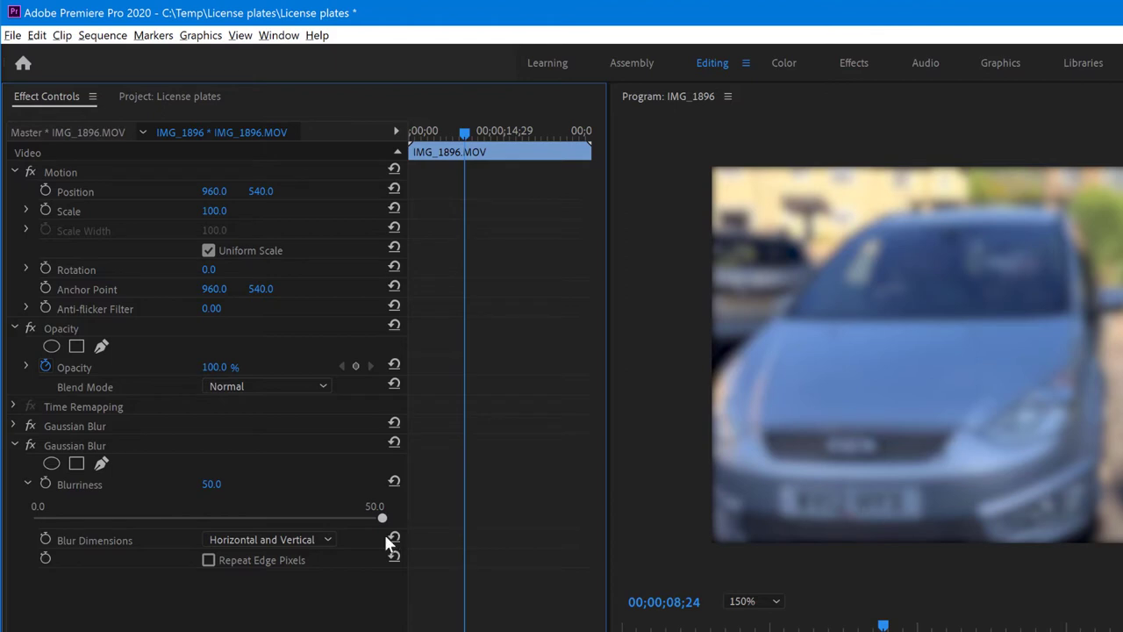
{"action": "left_click_drag", "start_coordinate": [383, 518], "coordinate": [21, 525]}
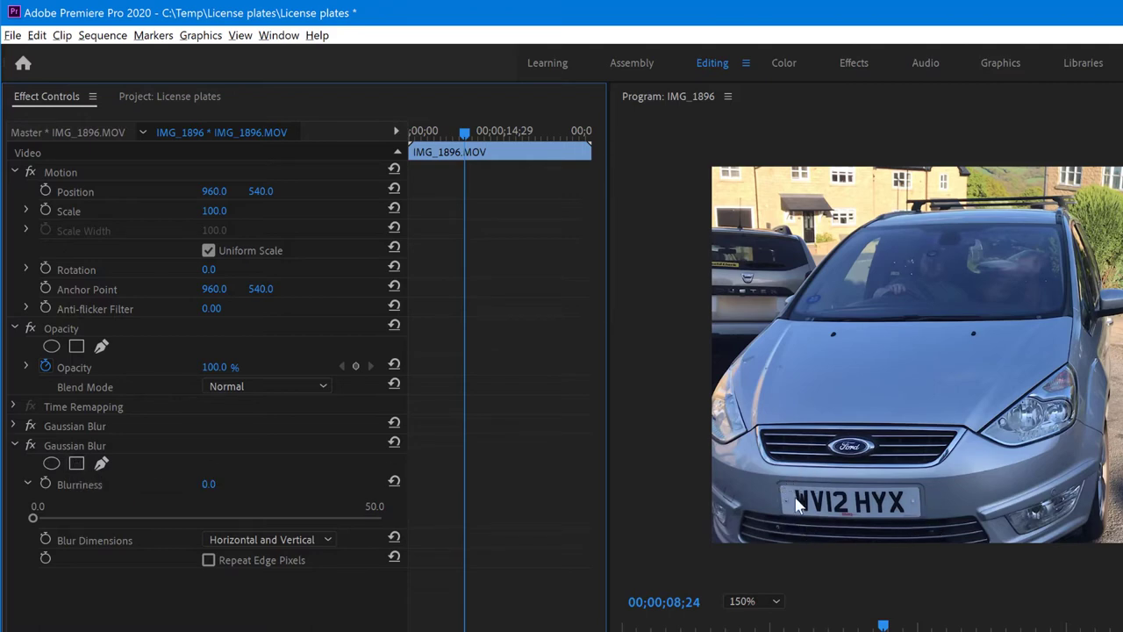
Step: Draw a free-draw bezier mask around the plate and raise the second Gaussian Blur's Blurriness to 50
{"action": "left_click", "coordinate": [102, 465]}
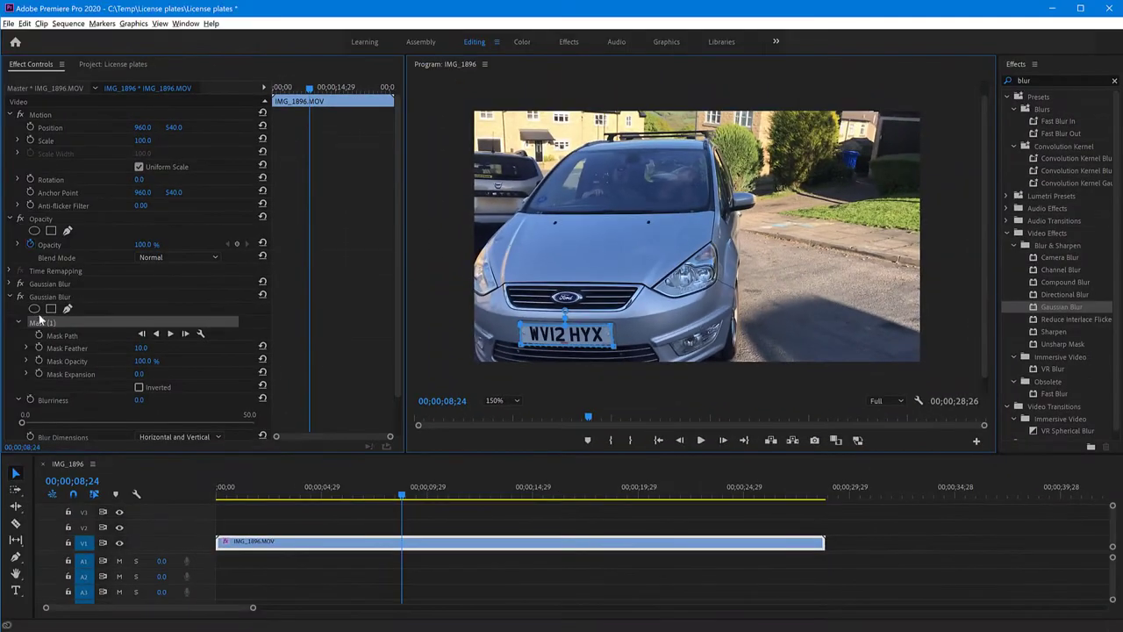
{"action": "scroll", "coordinate": [88, 399], "scroll_direction": "down", "scroll_amount": 1}
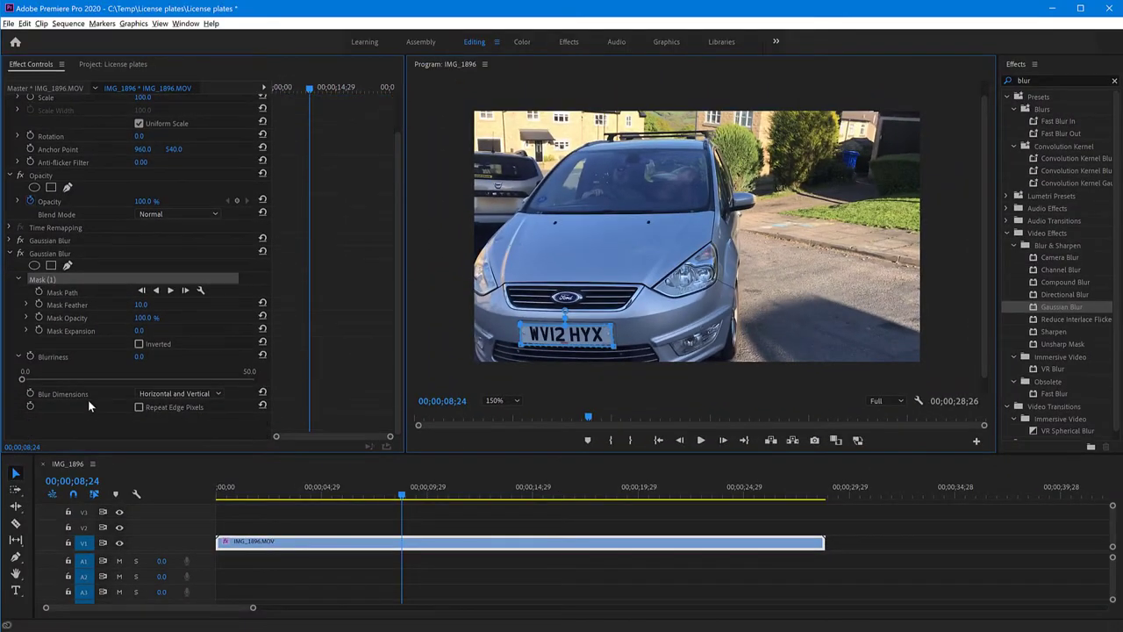
{"action": "left_click", "coordinate": [31, 378]}
{"action": "left_click_drag", "start_coordinate": [105, 382], "coordinate": [161, 383]}
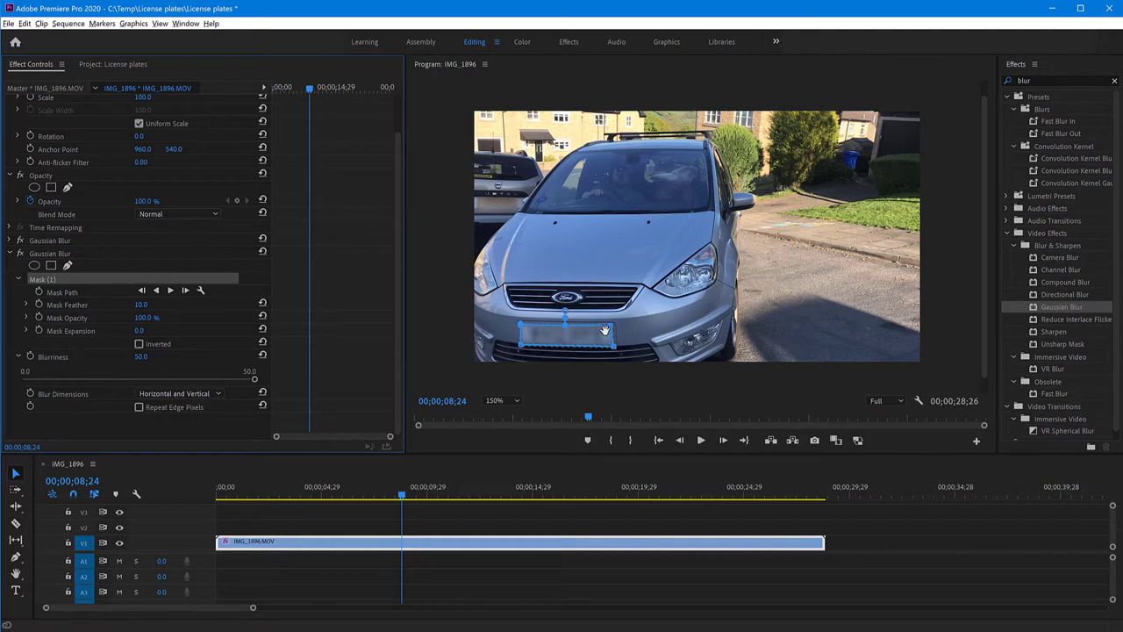
Step: Track the plate mask forward one frame at a time from 08;28 to 09;02
{"action": "left_click", "coordinate": [185, 291]}
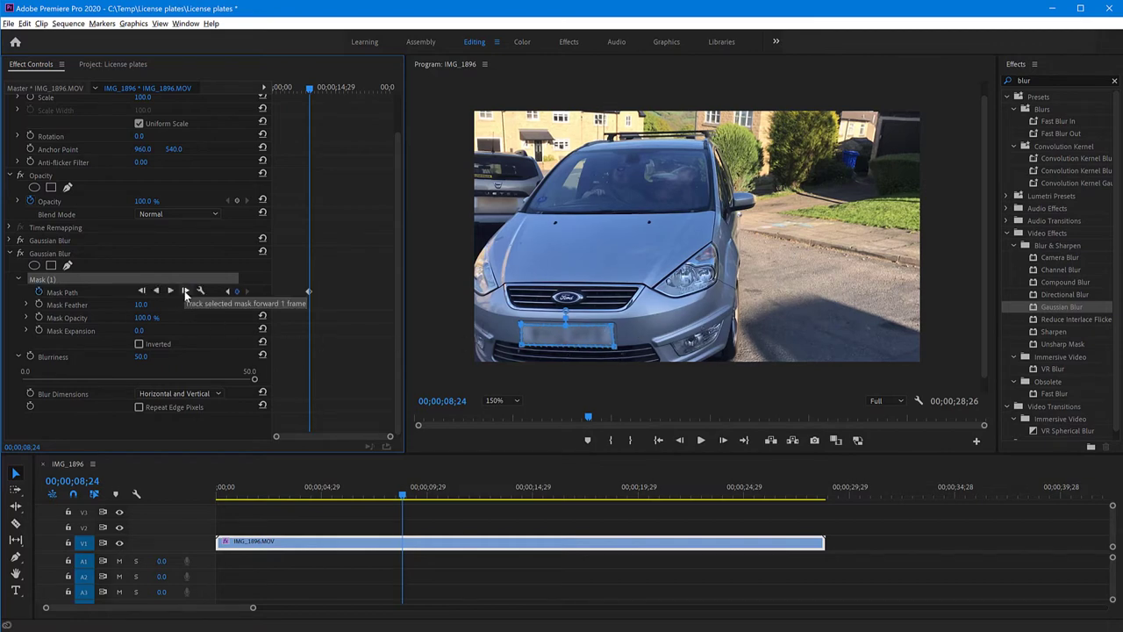
{"action": "left_click", "coordinate": [186, 292]}
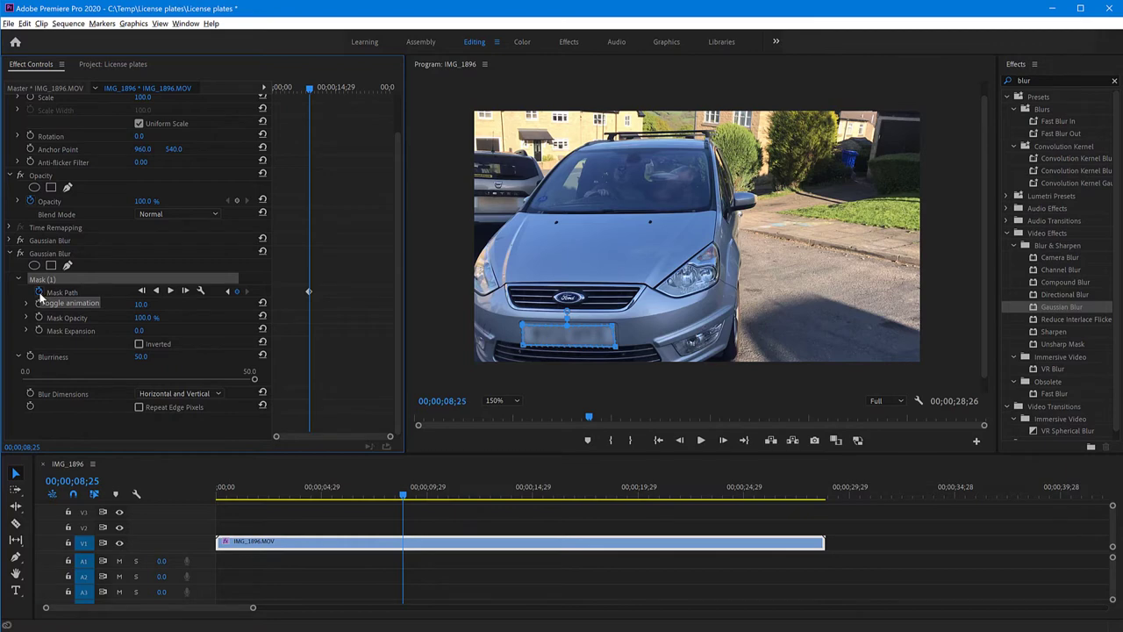
{"action": "left_click", "coordinate": [185, 290]}
{"action": "left_click", "coordinate": [185, 290]}
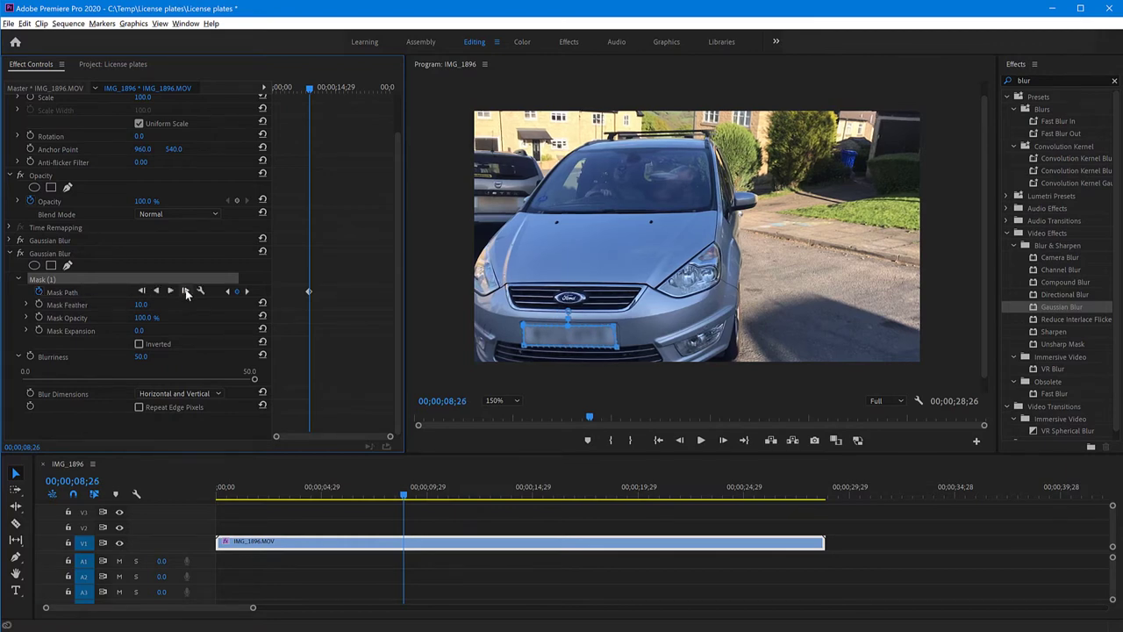
{"action": "left_click", "coordinate": [185, 291]}
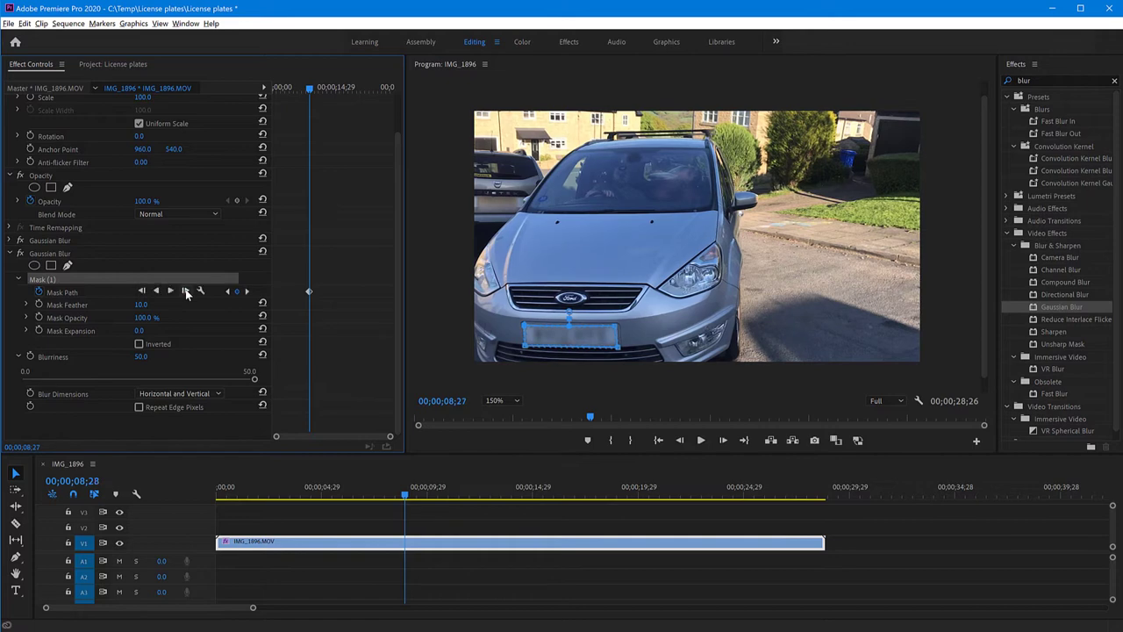
{"action": "left_click", "coordinate": [185, 290]}
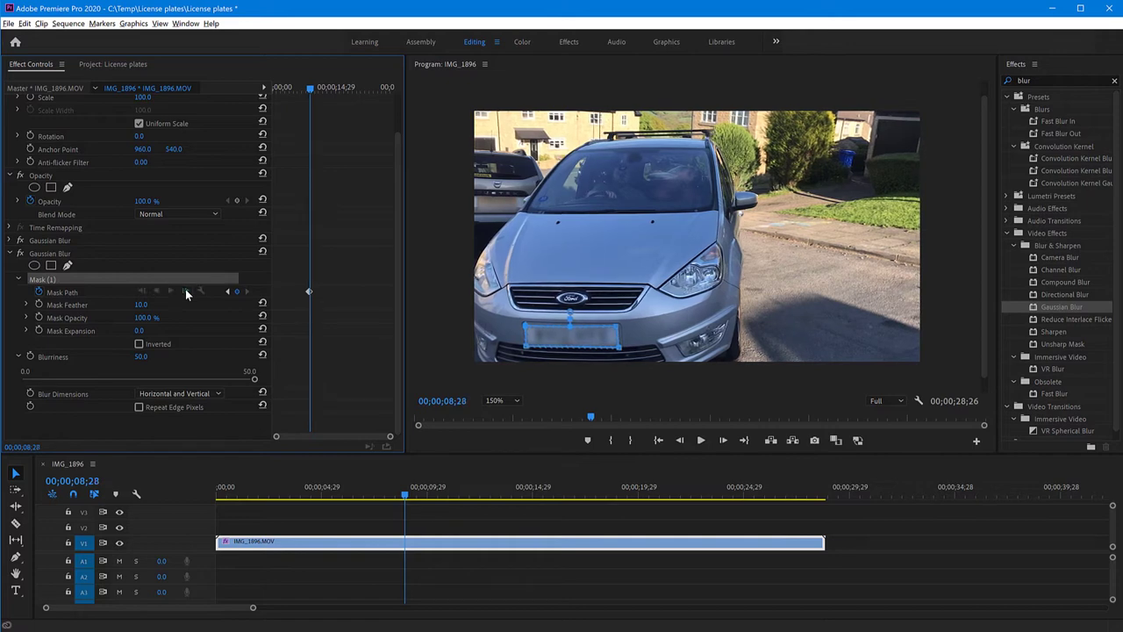
{"action": "left_click", "coordinate": [186, 291]}
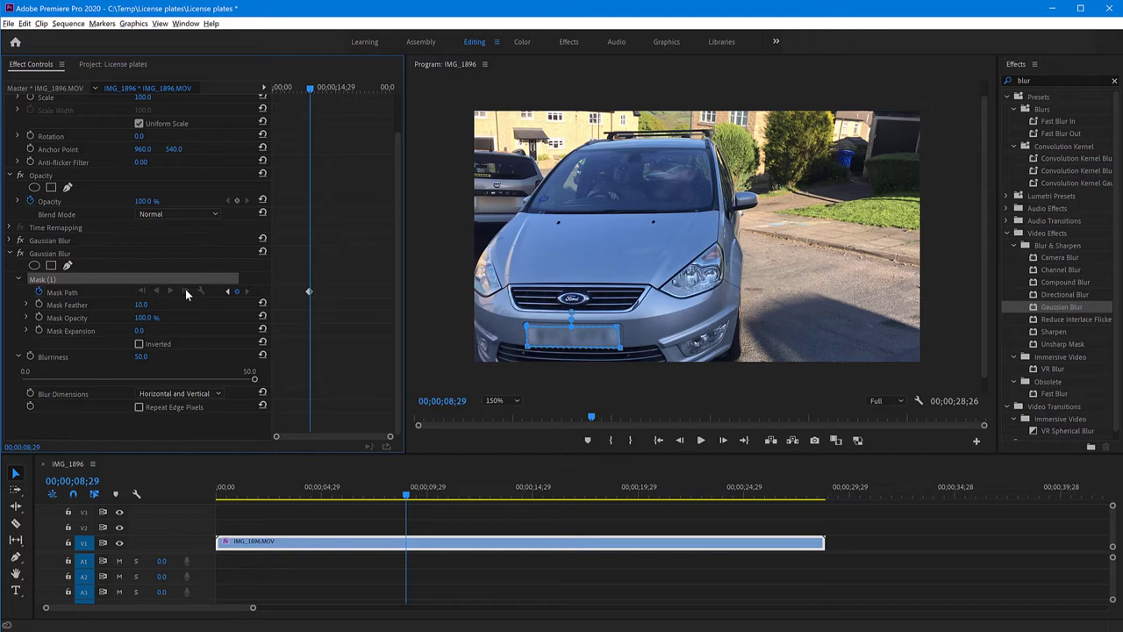
{"action": "left_click", "coordinate": [185, 291]}
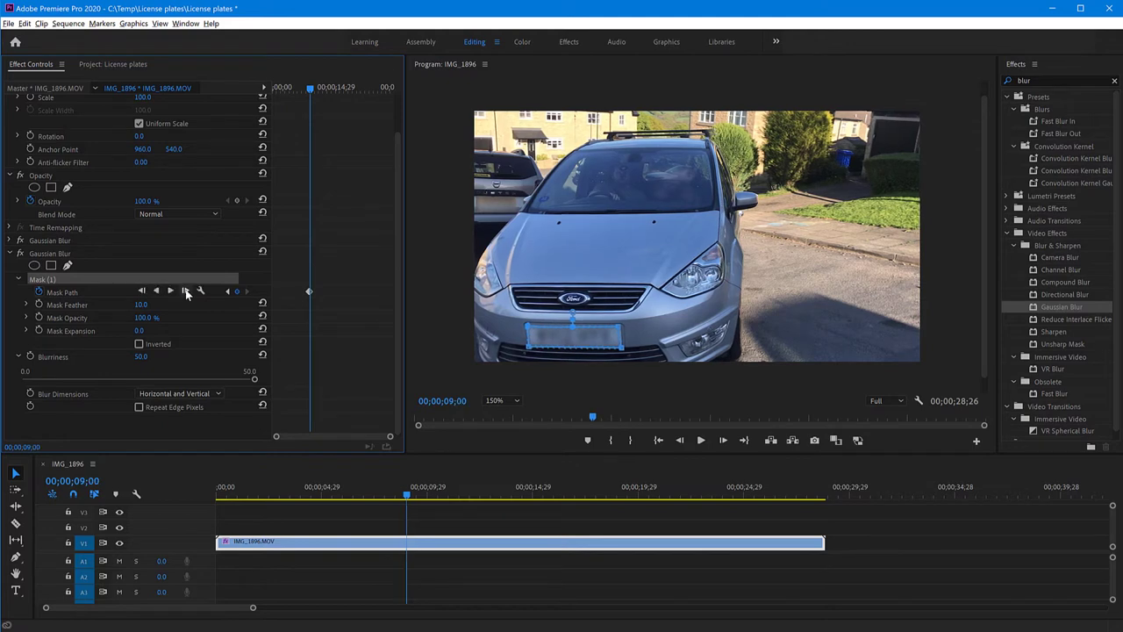
{"action": "left_click", "coordinate": [185, 290]}
{"action": "left_click", "coordinate": [185, 290]}
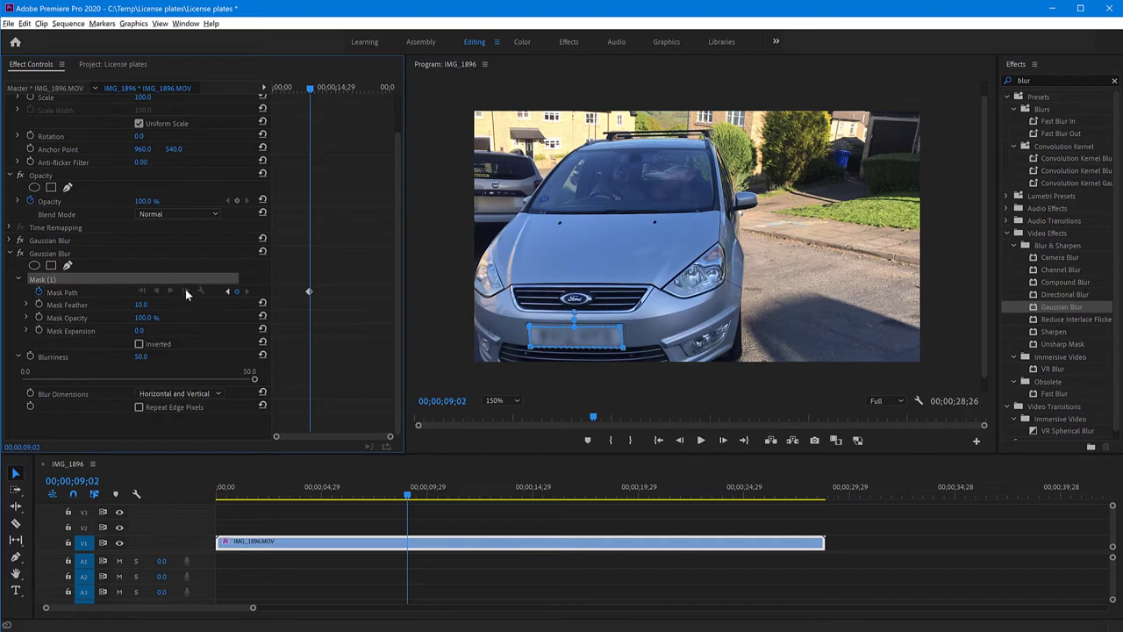
{"action": "left_click", "coordinate": [185, 291]}
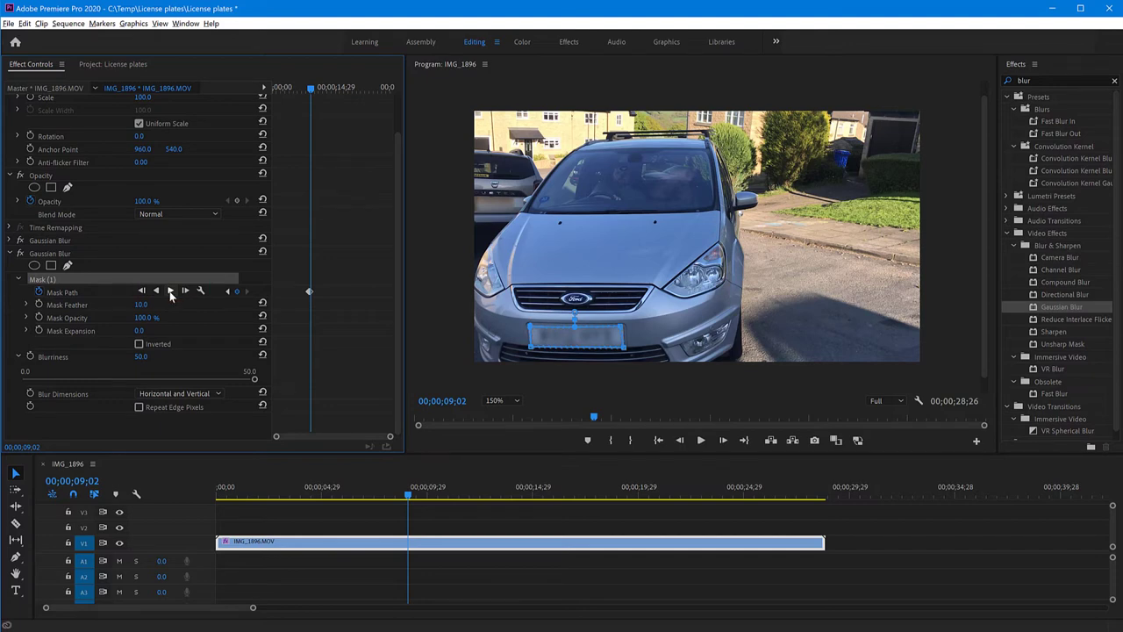
Step: Track the plate mask forward automatically through to 00;00;28;25 at the clip's end
{"action": "left_click", "coordinate": [171, 292]}
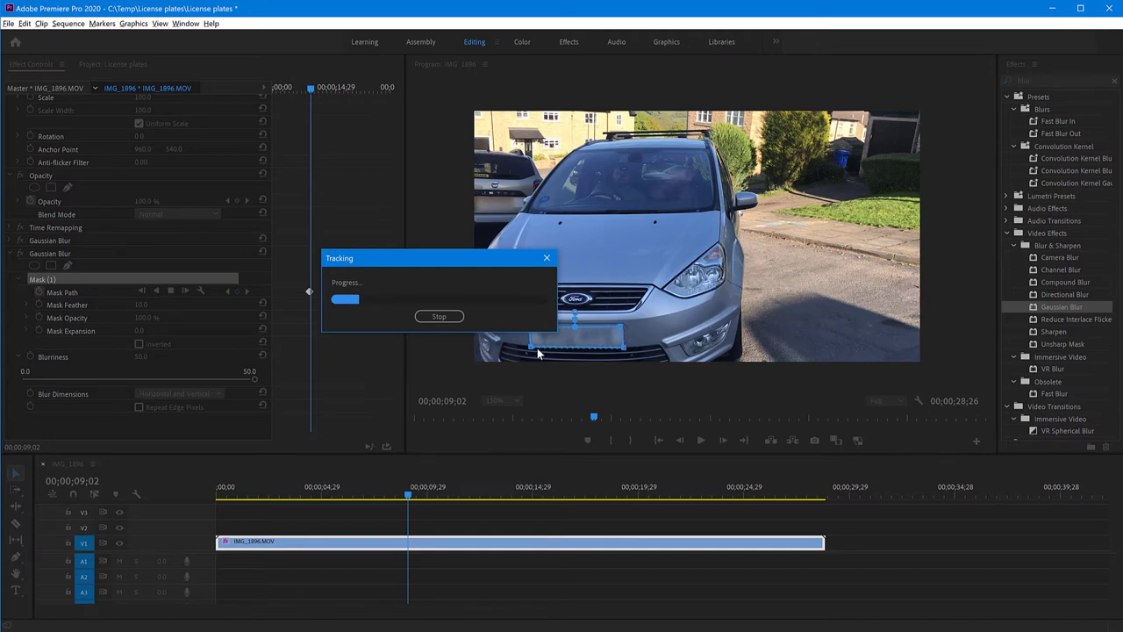
{"action": "left_click_drag", "start_coordinate": [453, 265], "coordinate": [504, 173]}
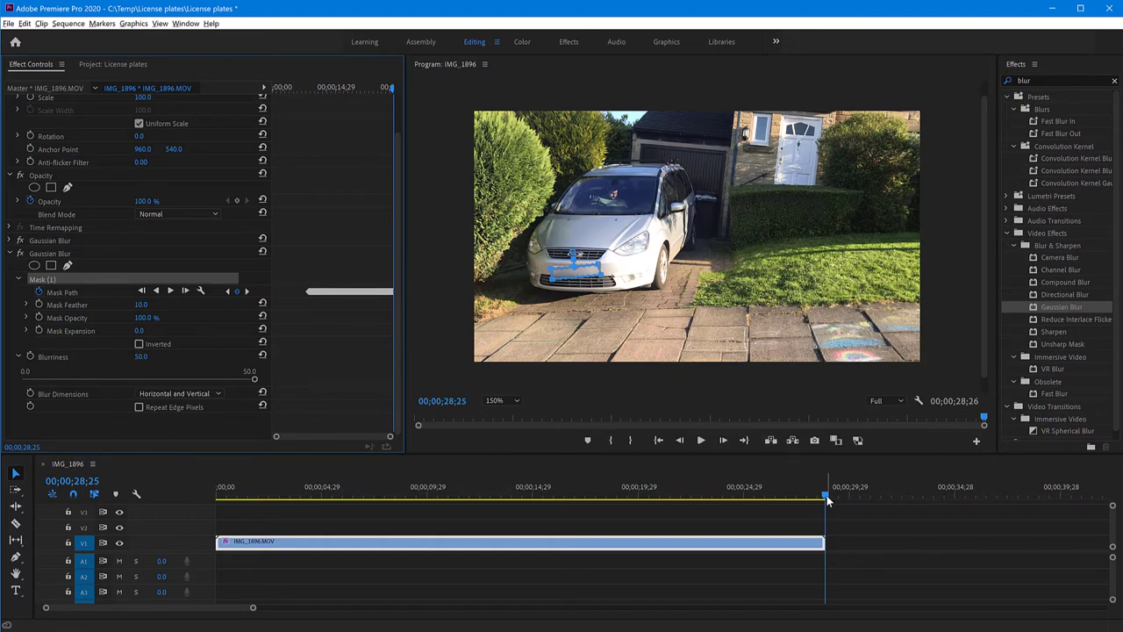
Step: Scrub back to about 18 seconds and play until 23;06 to confirm the blur follows the plate
{"action": "left_click_drag", "start_coordinate": [826, 498], "coordinate": [406, 511]}
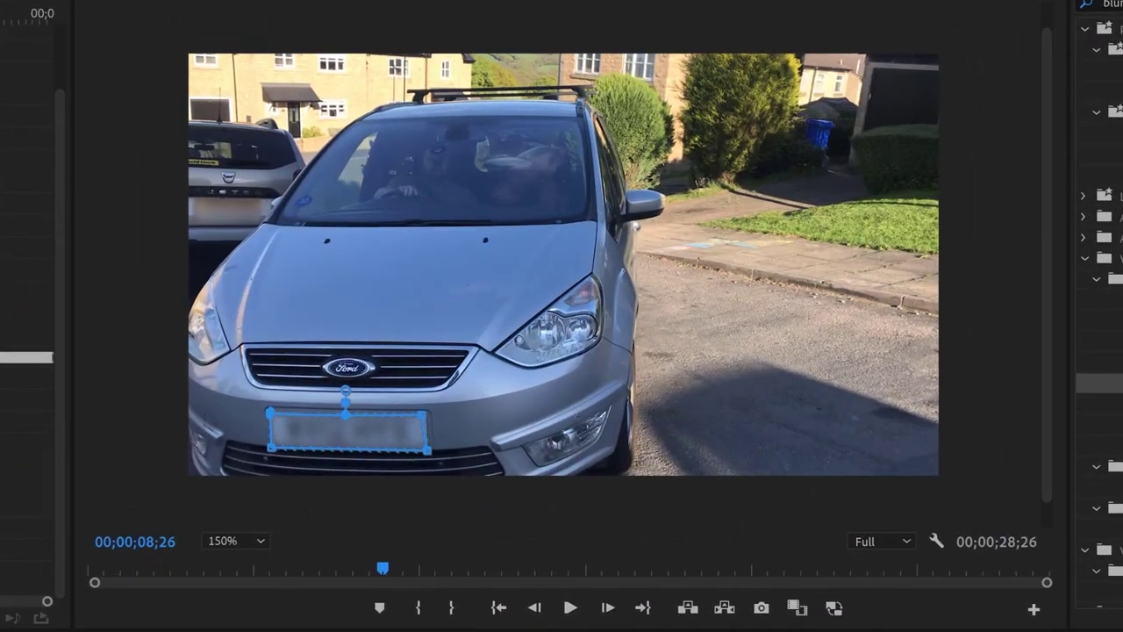
{"action": "left_click", "coordinate": [569, 609]}
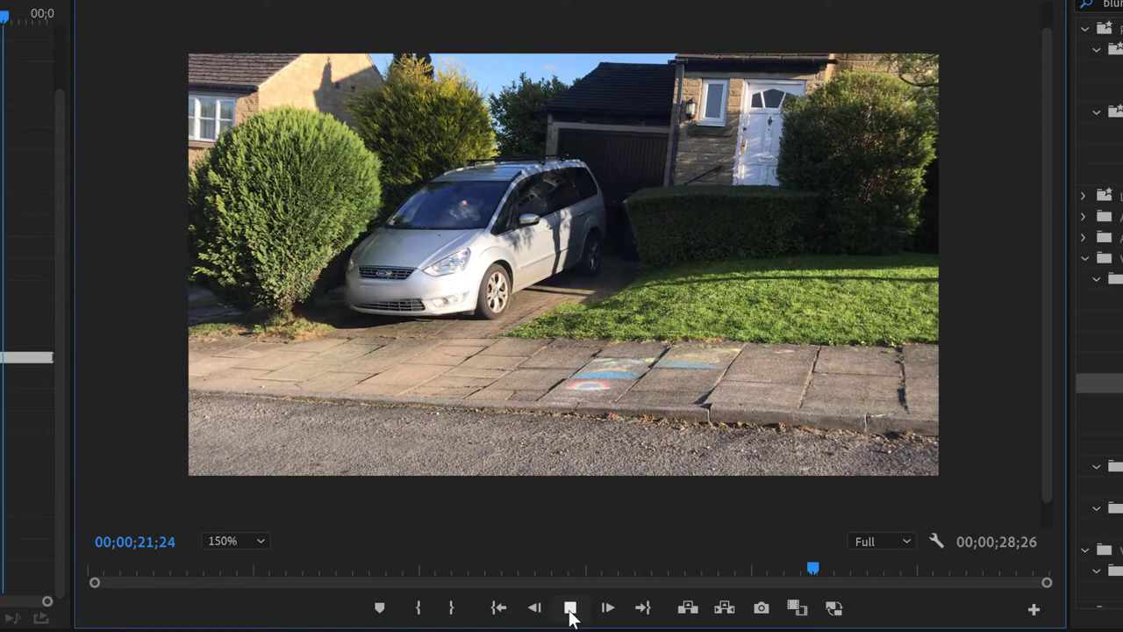
{"action": "left_click", "coordinate": [571, 608]}
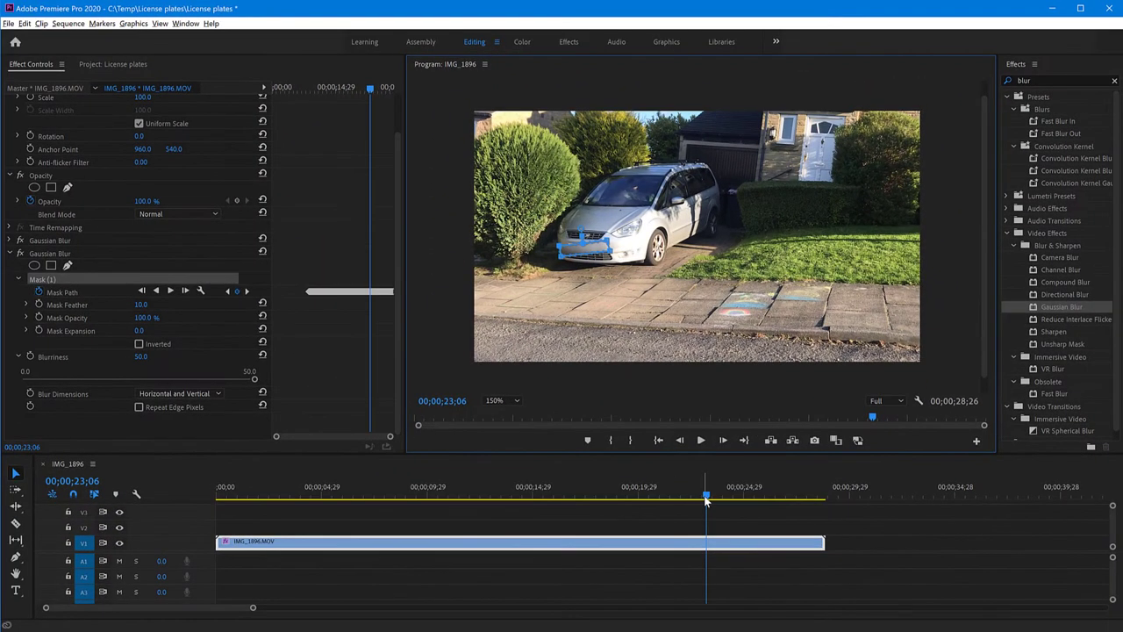
Step: Realign the drifting mask on the plate near 23;28 and re-track it forward to 28;25
{"action": "left_click", "coordinate": [705, 498]}
{"action": "mouse_move", "coordinate": [704, 497]}
{"action": "left_mouse_down"}
{"action": "mouse_move", "coordinate": [669, 496]}
{"action": "mouse_move", "coordinate": [746, 490]}
{"action": "mouse_move", "coordinate": [720, 491]}
{"action": "left_mouse_up"}
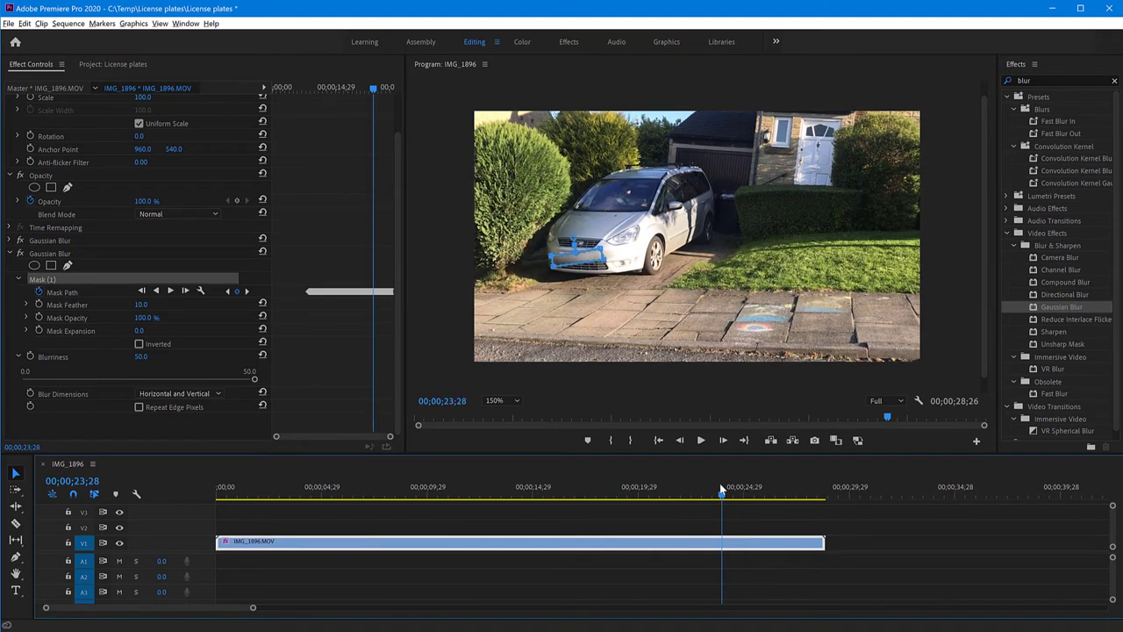
{"action": "left_click", "coordinate": [552, 260]}
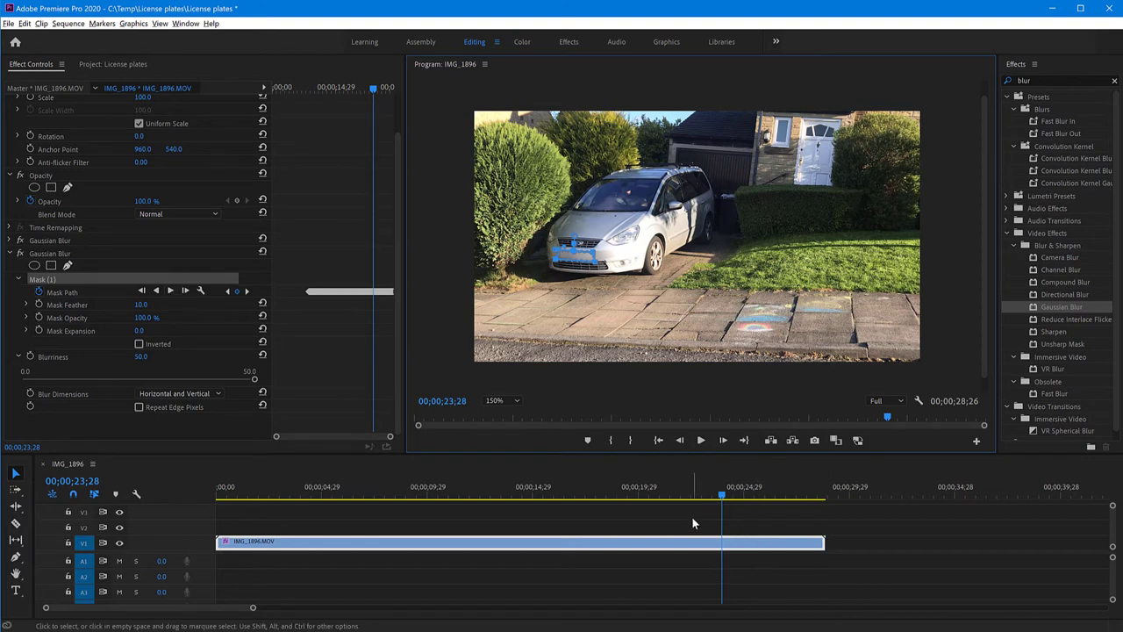
{"action": "left_click", "coordinate": [170, 291]}
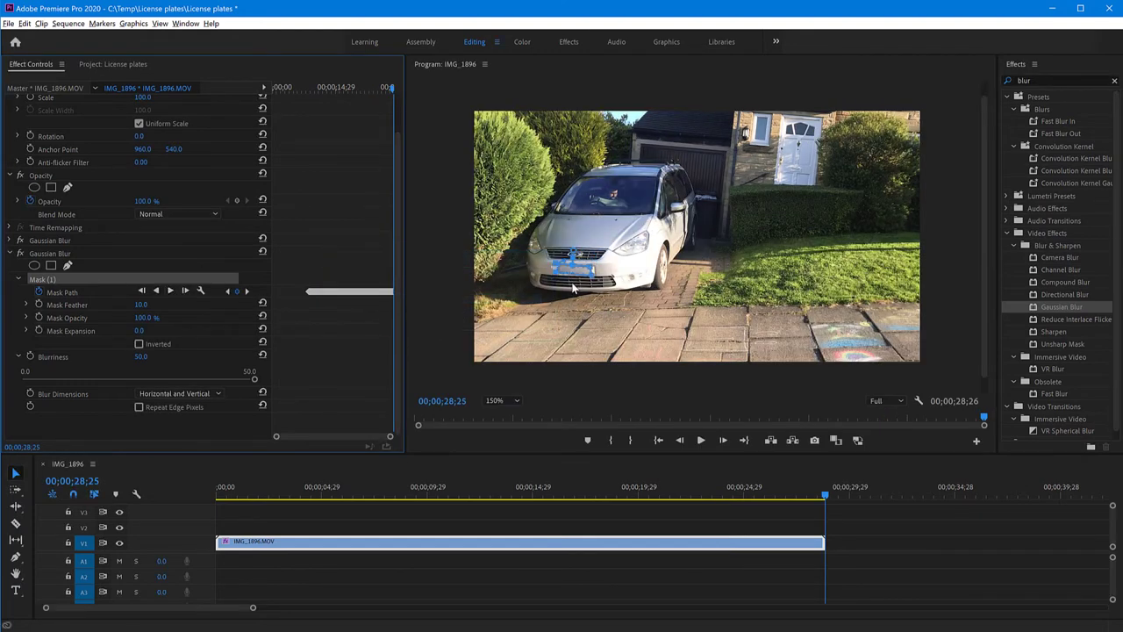
Step: Play the clip in reverse to check the tracking, stopping at 25;05
{"action": "left_click", "coordinate": [788, 505]}
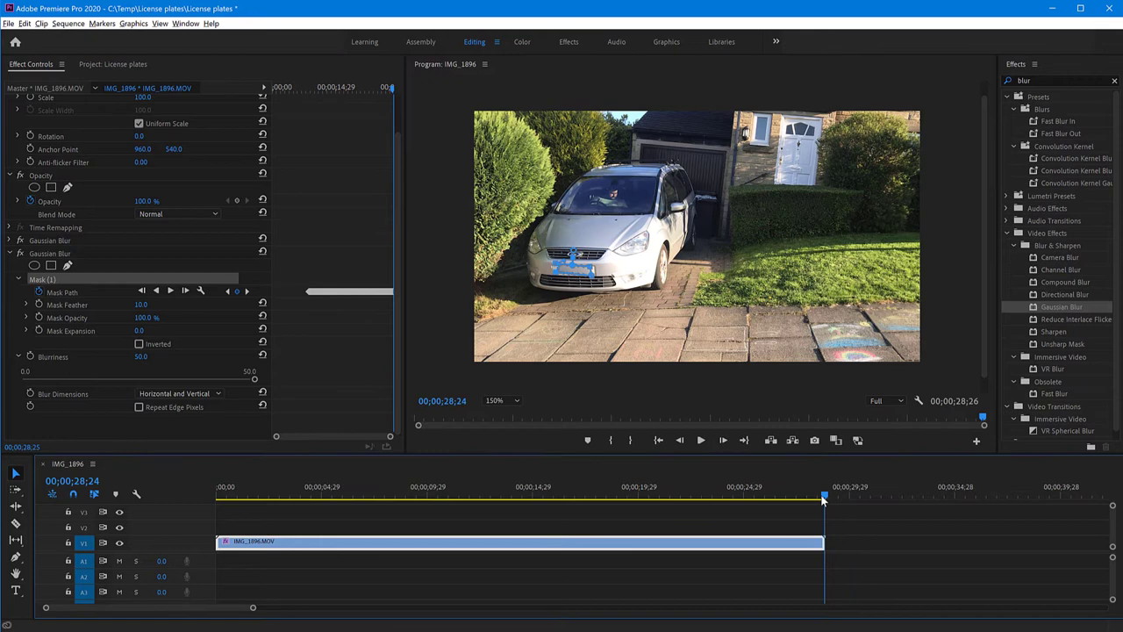
{"action": "key", "text": "j"}
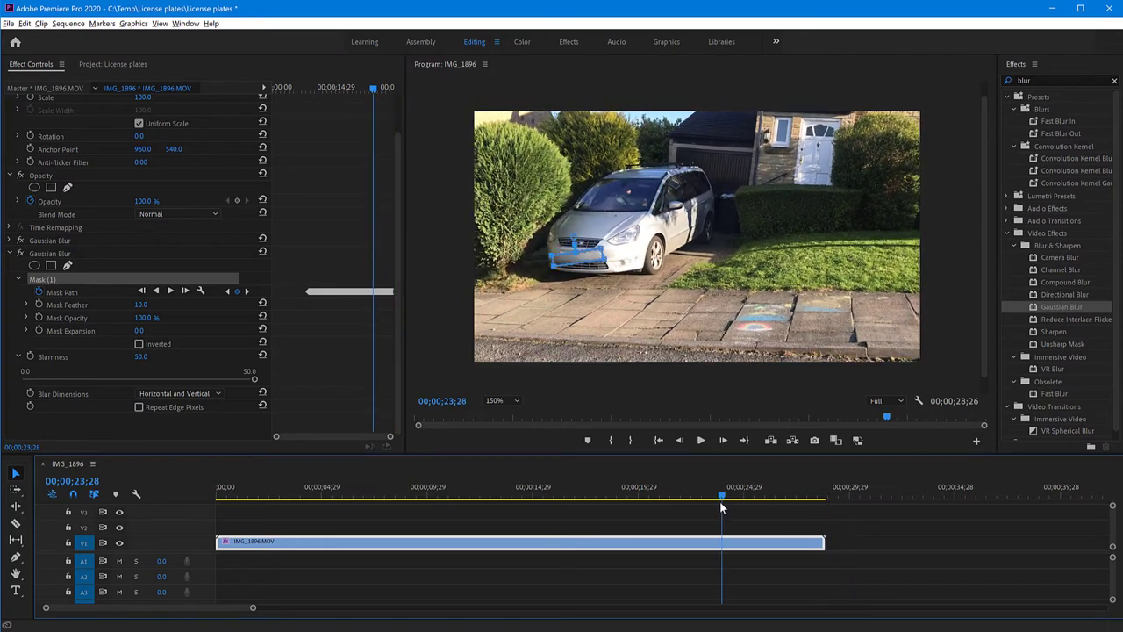
{"action": "left_click", "coordinate": [746, 503]}
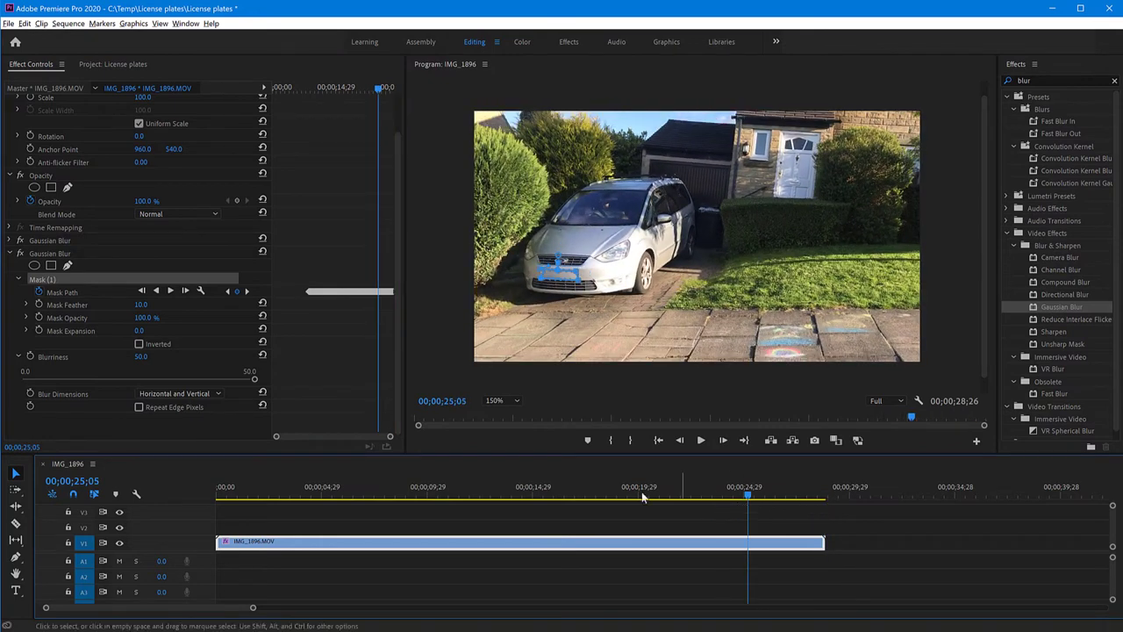
Step: Collapse Mask (1) and the second Gaussian Blur, then scrub back to about 08;29
{"action": "left_click", "coordinate": [18, 279]}
{"action": "left_click", "coordinate": [9, 297]}
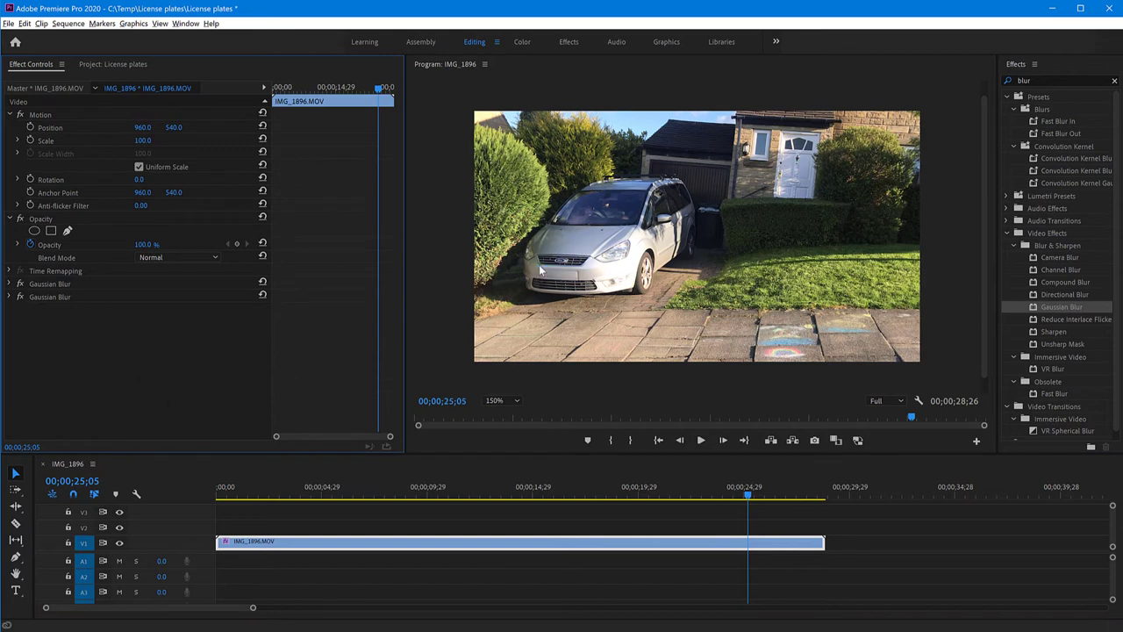
{"action": "mouse_move", "coordinate": [748, 496]}
{"action": "left_mouse_down"}
{"action": "mouse_move", "coordinate": [547, 502]}
{"action": "mouse_move", "coordinate": [762, 505]}
{"action": "left_mouse_up"}
{"action": "left_click_drag", "start_coordinate": [609, 516], "coordinate": [406, 510]}
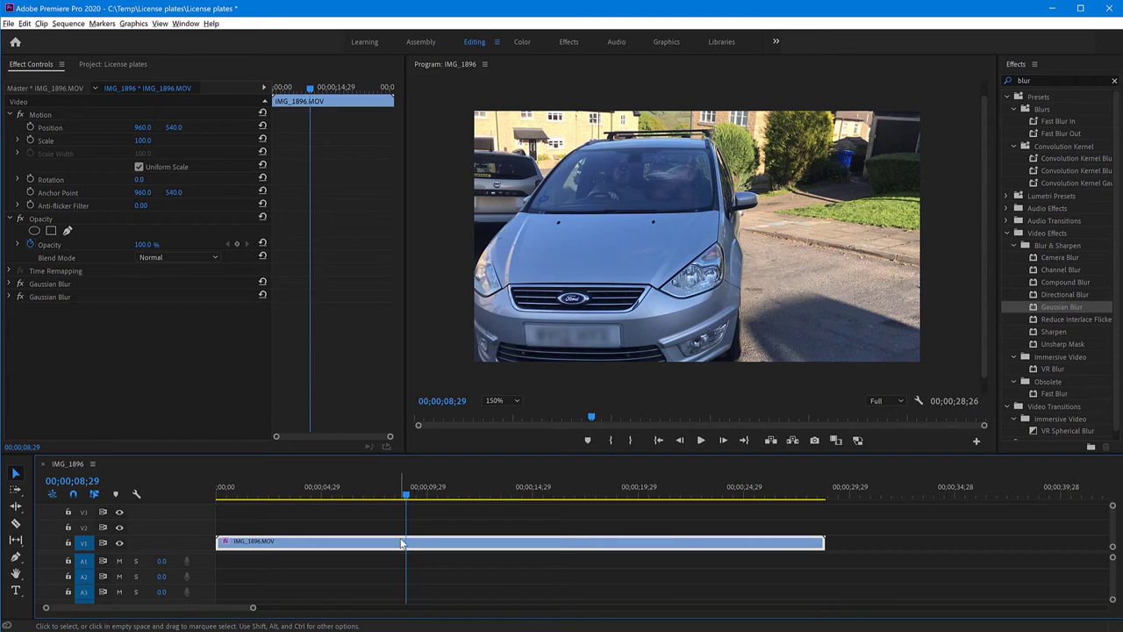
Step: Expand the second Gaussian Blur and Mask (1), then track the mask backward from 08;29 to 00;00;00;00
{"action": "left_click", "coordinate": [9, 297]}
{"action": "left_click", "coordinate": [18, 323]}
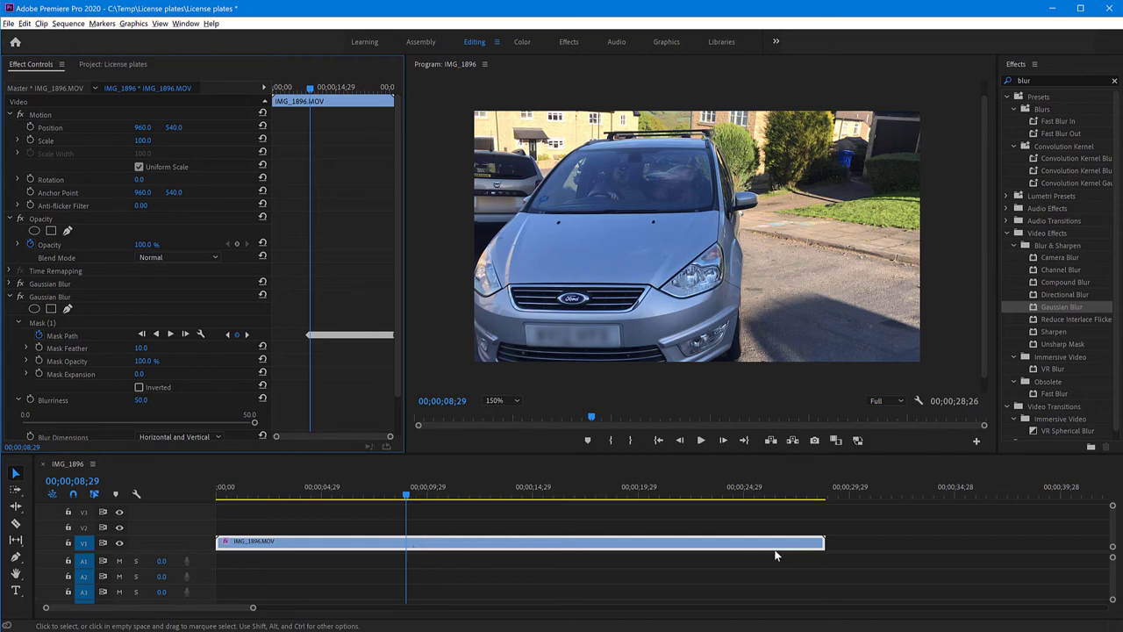
{"action": "left_click", "coordinate": [155, 333]}
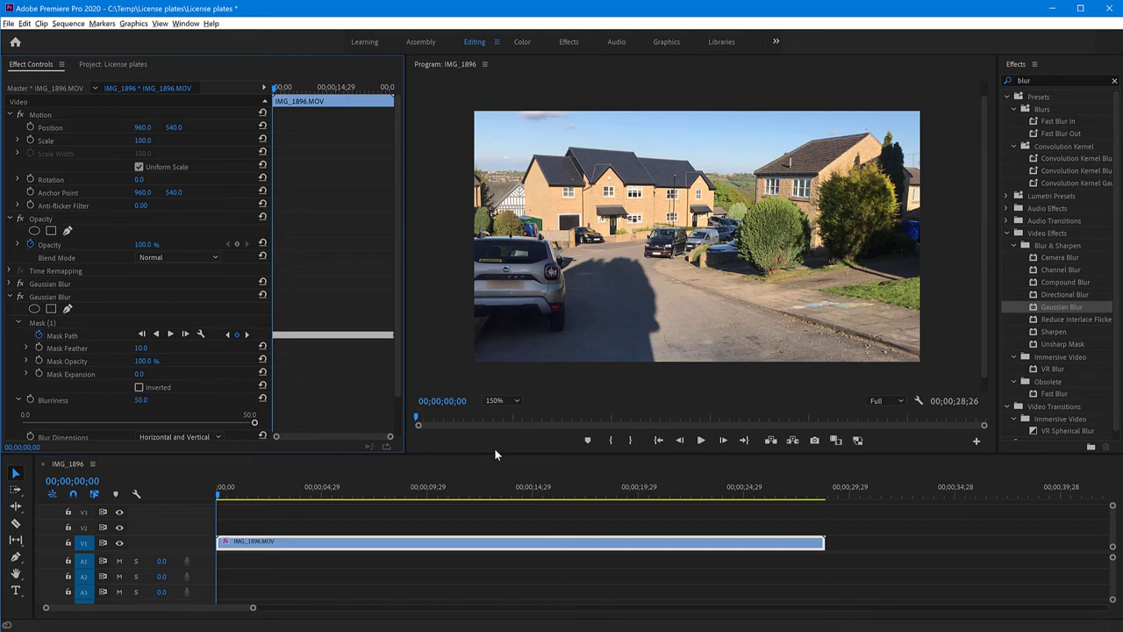
Step: Enlarge the Program monitor, set its zoom to Fit, and play from the first frame
{"action": "left_click_drag", "start_coordinate": [495, 454], "coordinate": [493, 489]}
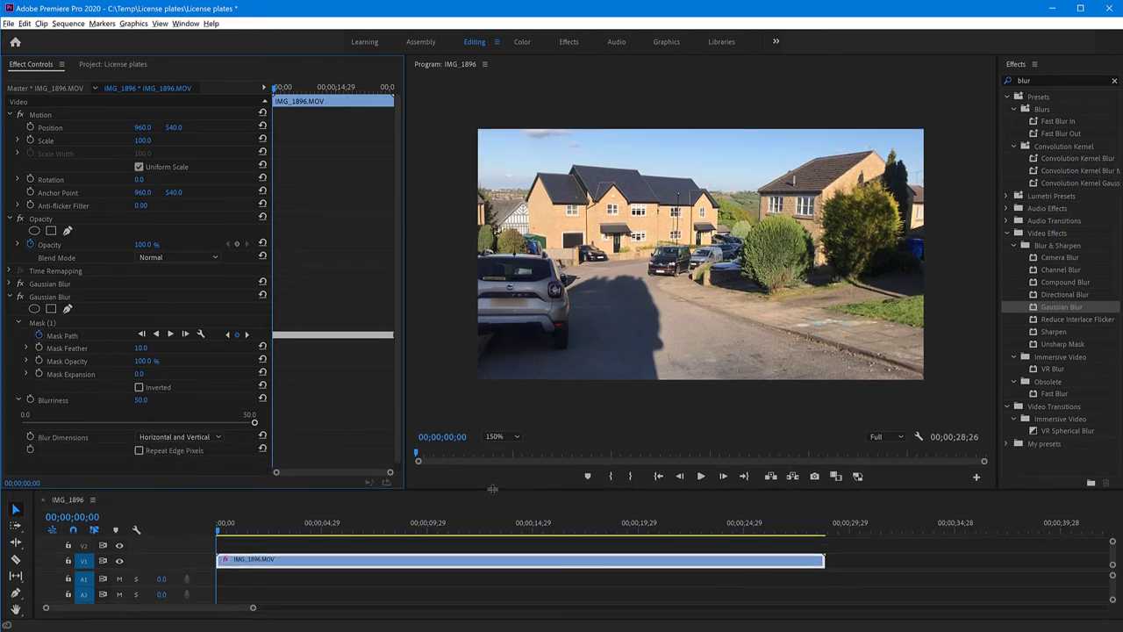
{"action": "left_click", "coordinate": [500, 438]}
{"action": "left_click", "coordinate": [501, 454]}
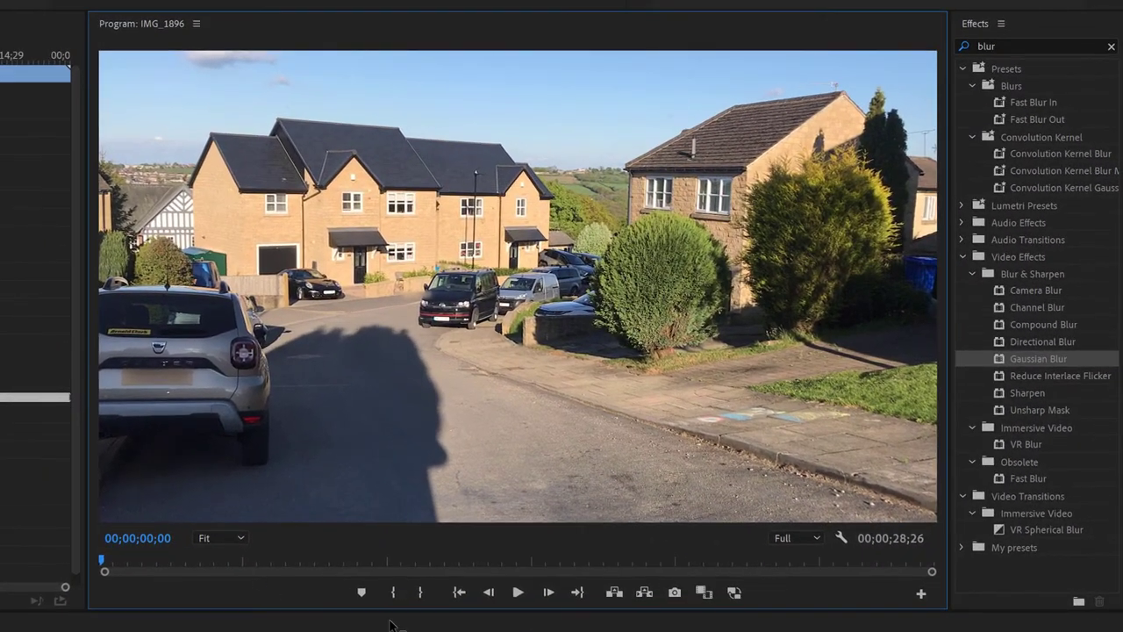
{"action": "left_click", "coordinate": [516, 593]}
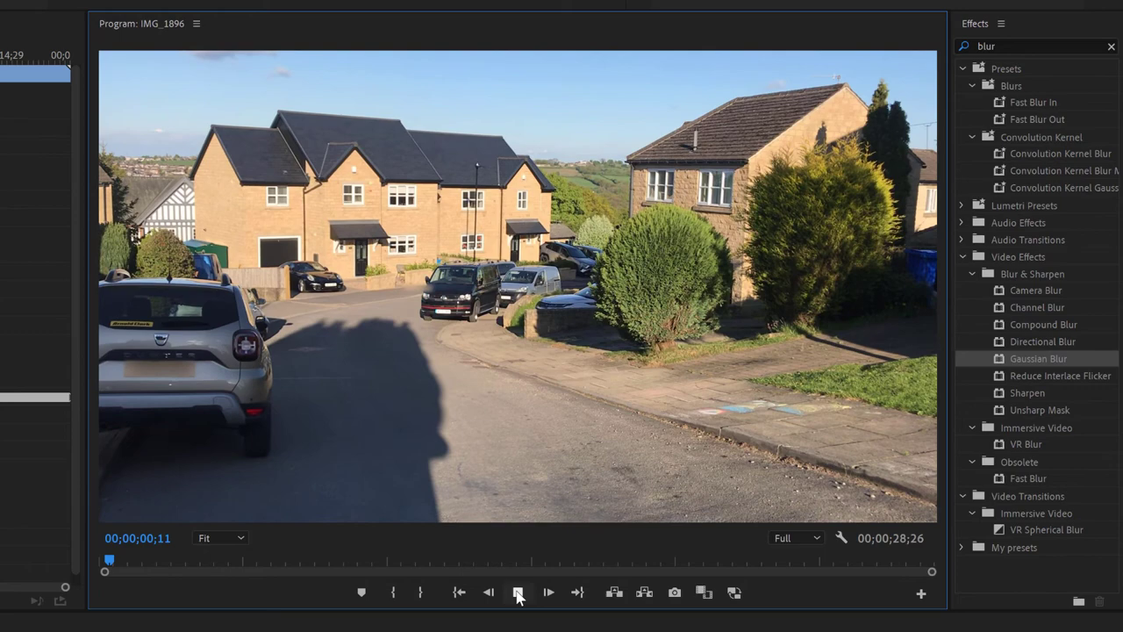